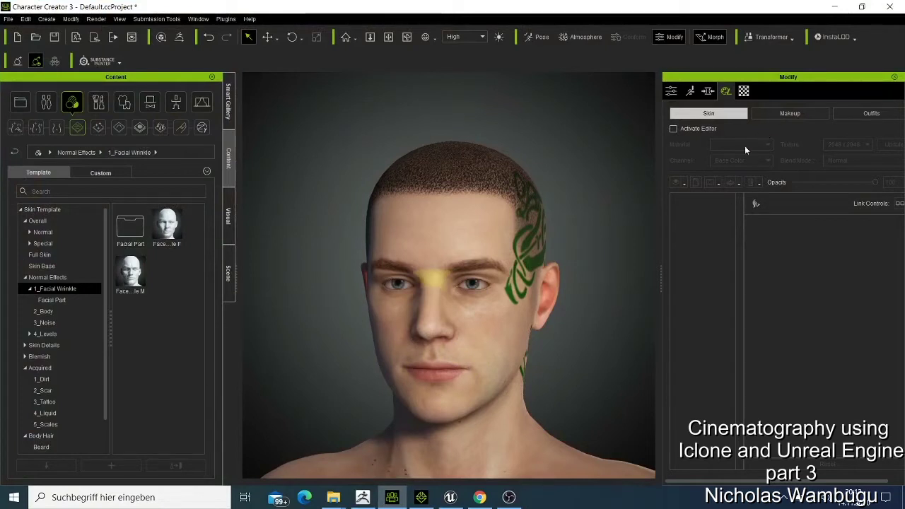
Select the cheek and show the Material List with mesh, material and shader columns.
left_click(488, 318)
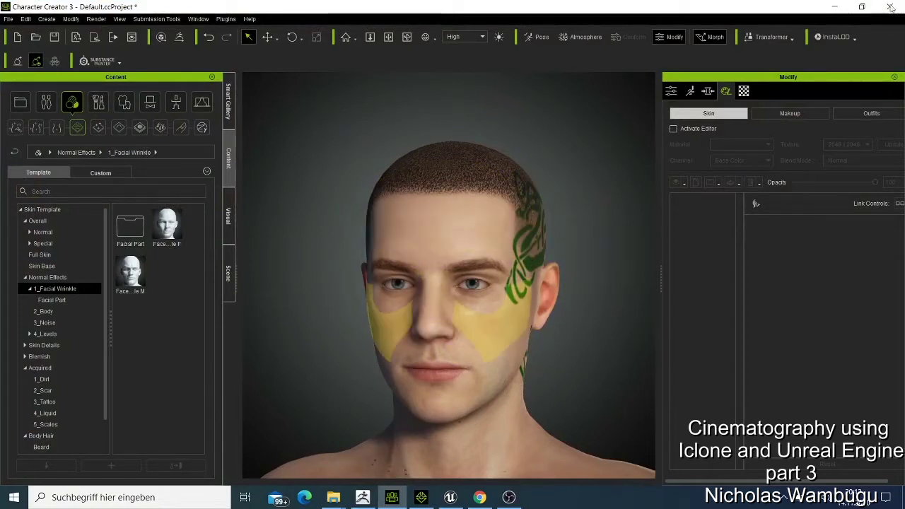
left_click(744, 90)
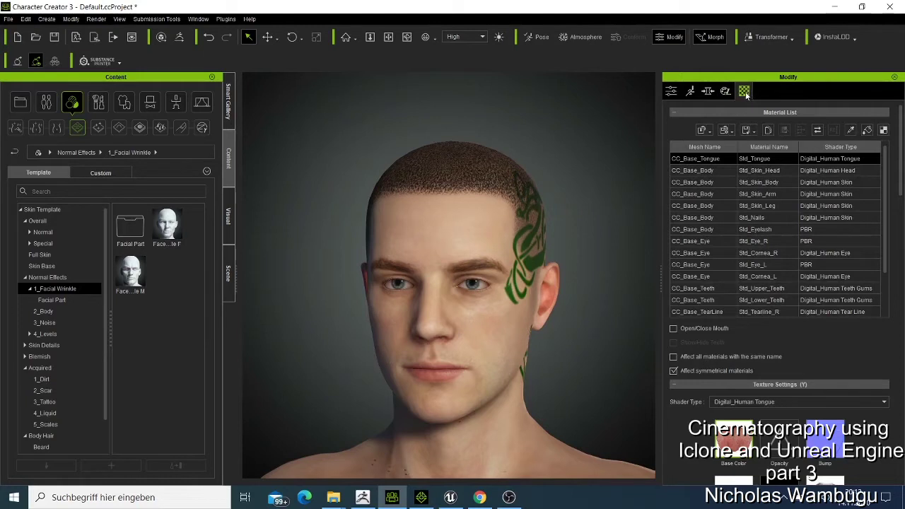
Darken Std_Skin_Head's Base Color via Adjust Color: brightness -44, contrast -30.
left_click(758, 175)
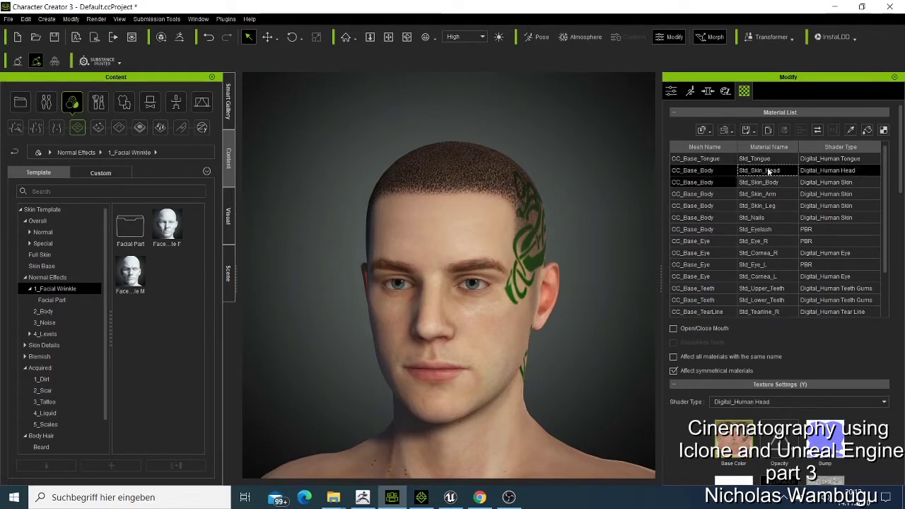
scroll(815, 247, "down", 5)
scroll(797, 268, "down", 4)
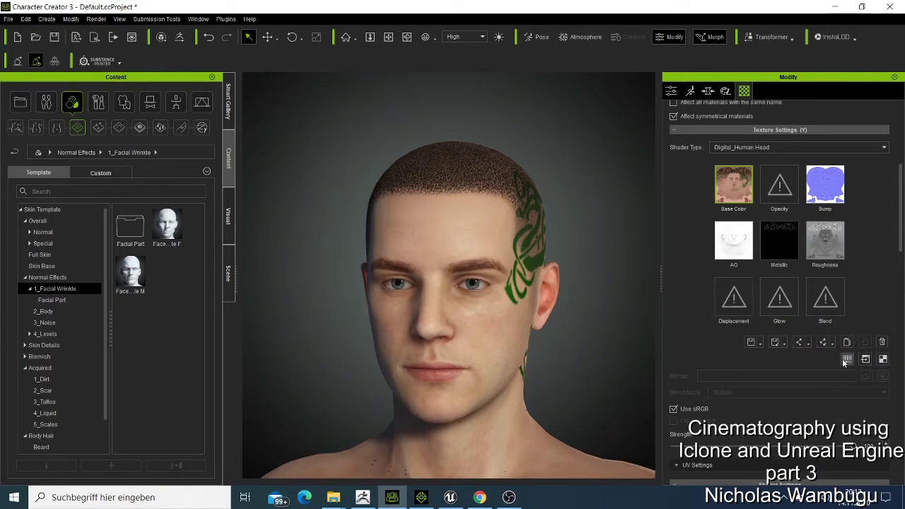
left_click(848, 361)
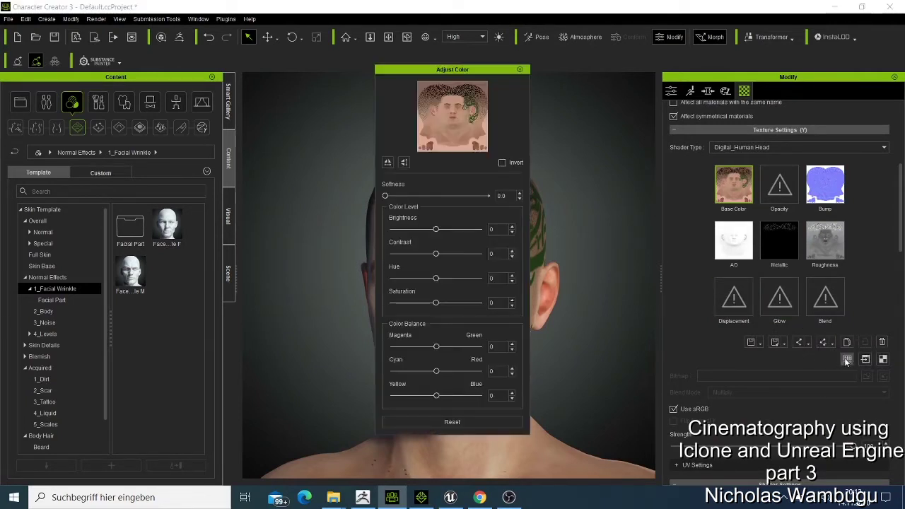
left_click_drag(417, 75, 619, 63)
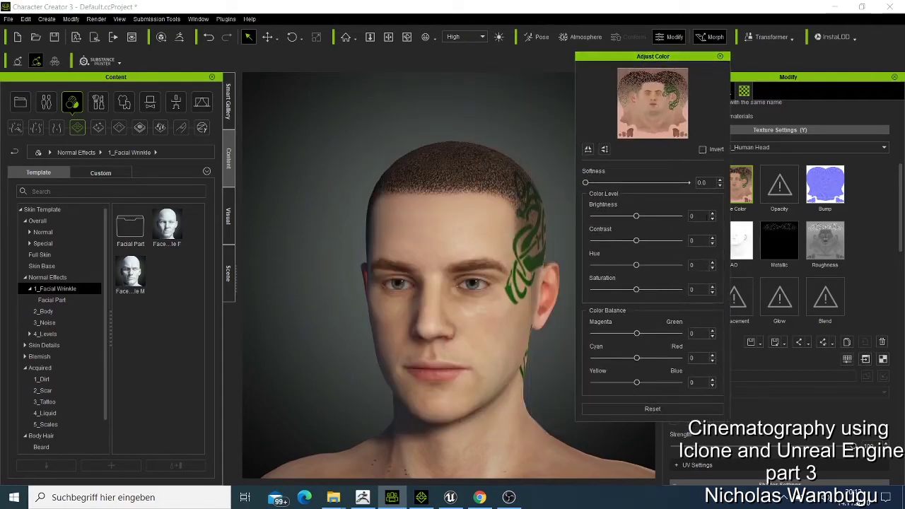
double_click(691, 217)
type("-44")
key("Return")
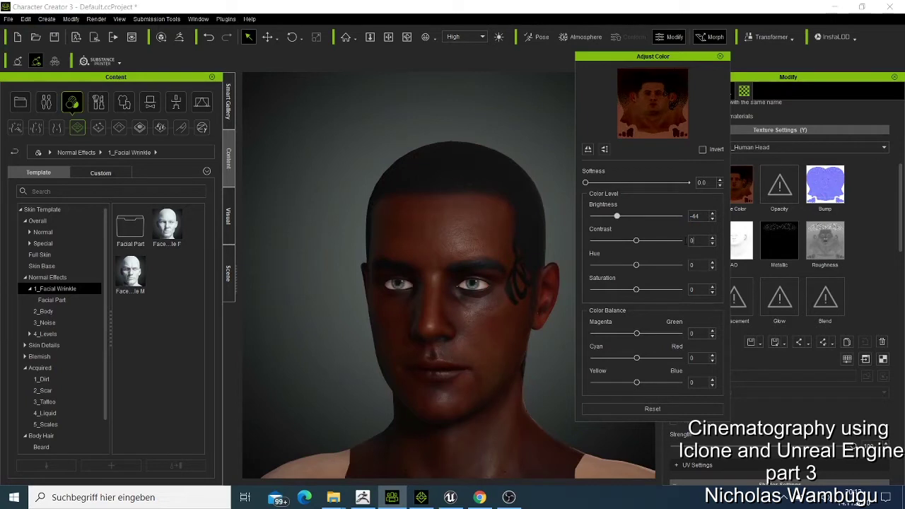
double_click(692, 241)
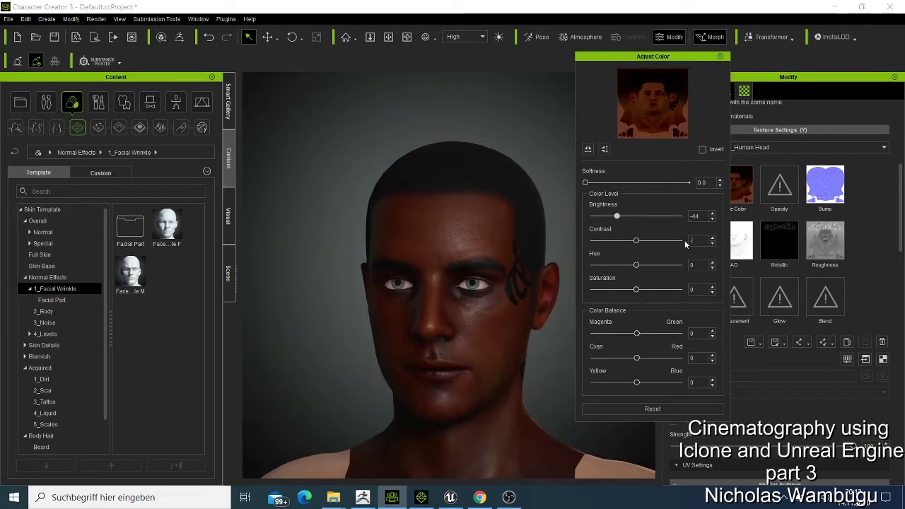
type("-30")
key("Return")
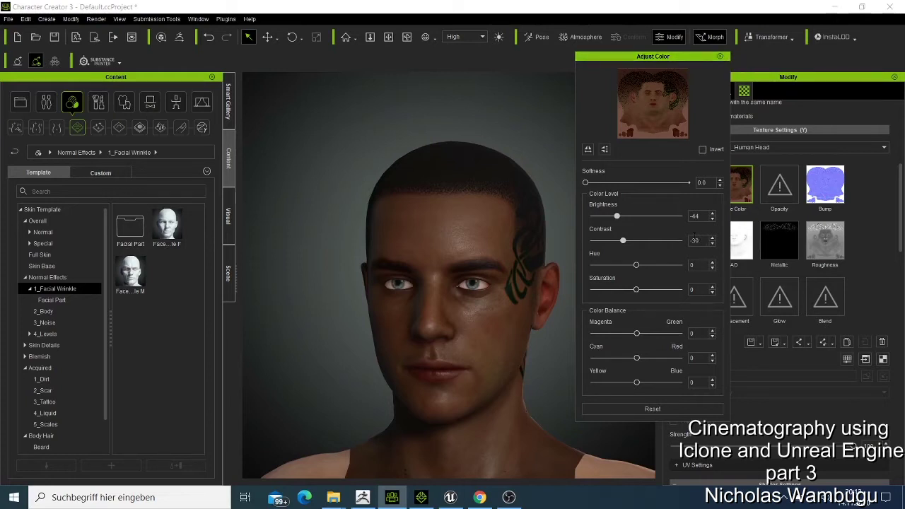
Close the color dialog, select Std_Skin_Body and pan the view to centre the torso.
left_click(720, 55)
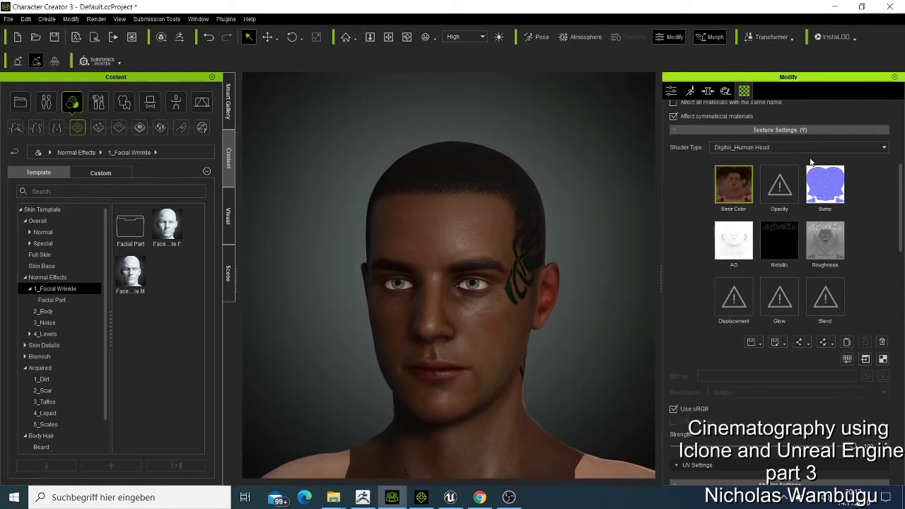
scroll(806, 157, "up", 4)
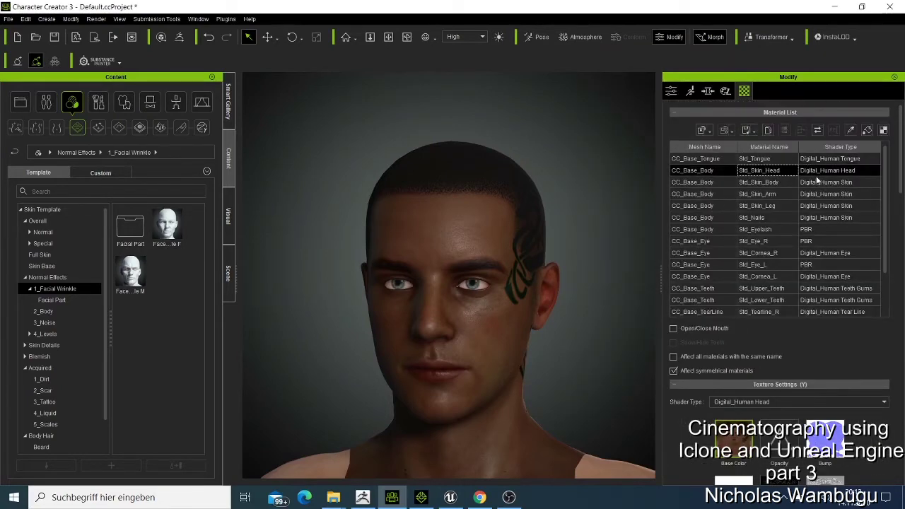
left_click(765, 183)
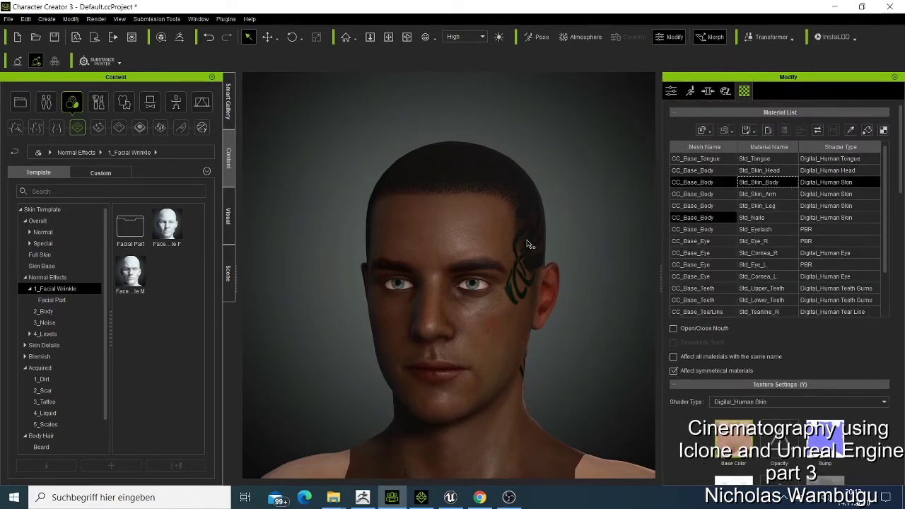
scroll(527, 244, "down", 5)
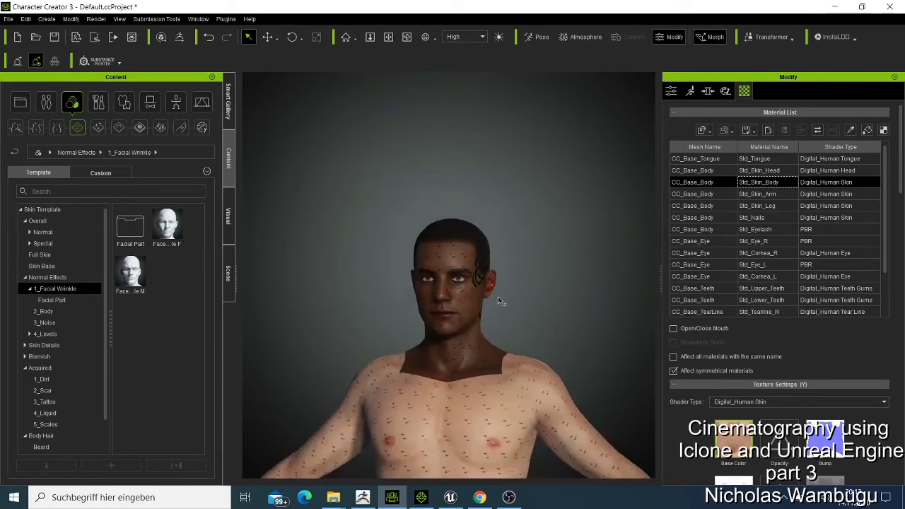
left_click(388, 36)
left_click_drag(523, 371, 522, 144)
scroll(825, 375, "down", 5)
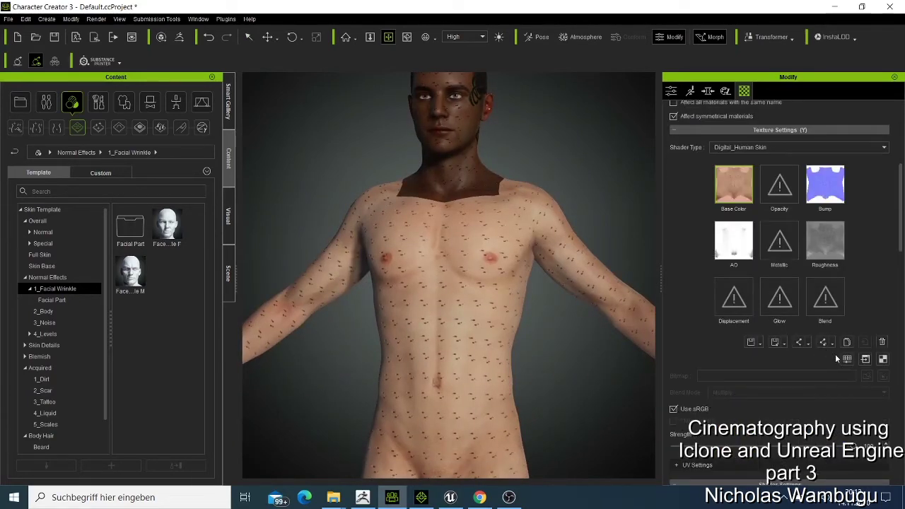
Set the body Base Color's Adjust Color to brightness -44 and contrast -30.
left_click(847, 358)
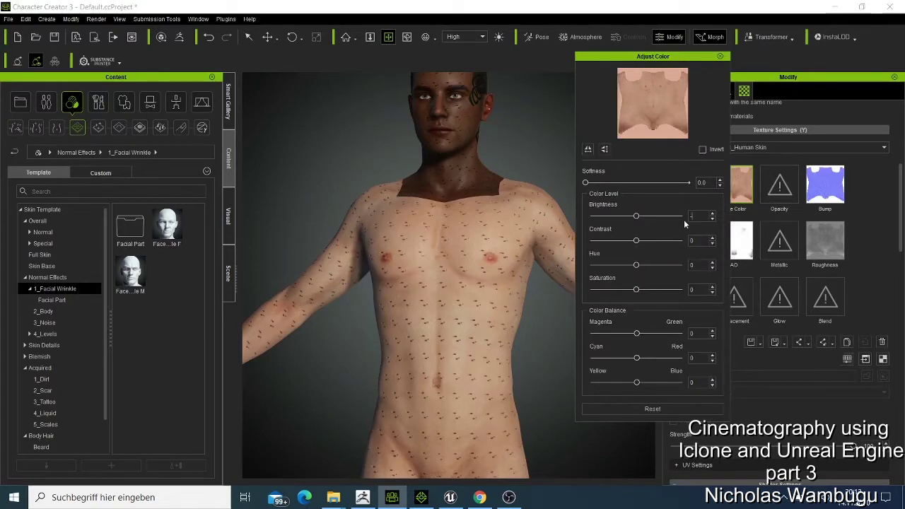
key("Return")
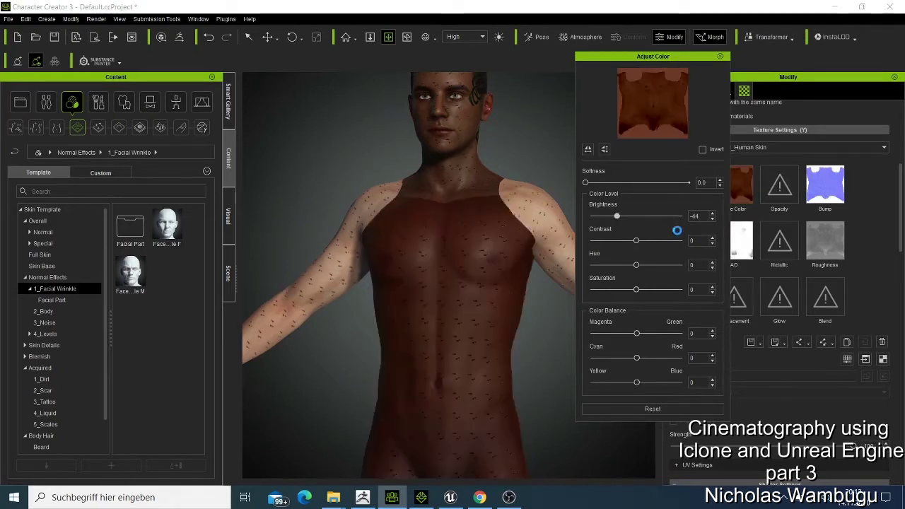
double_click(693, 240)
type("30")
key("Return")
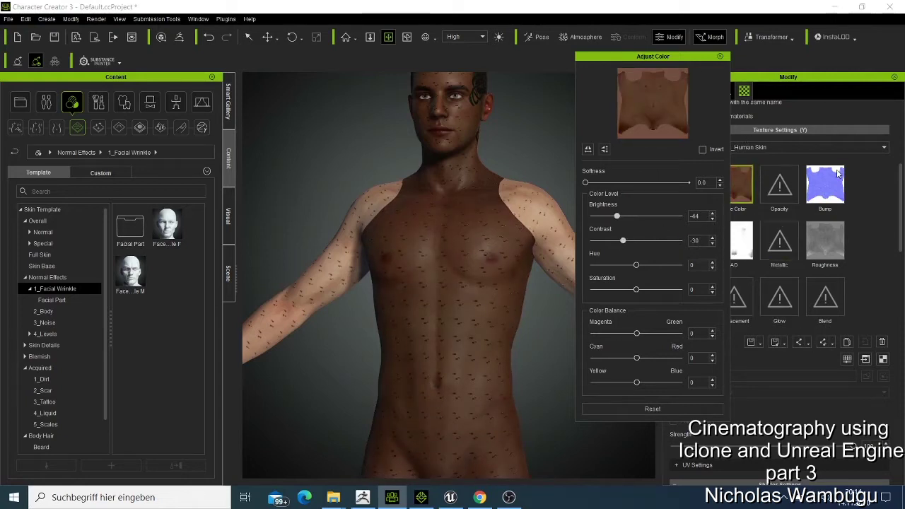
scroll(814, 141, "up", 6)
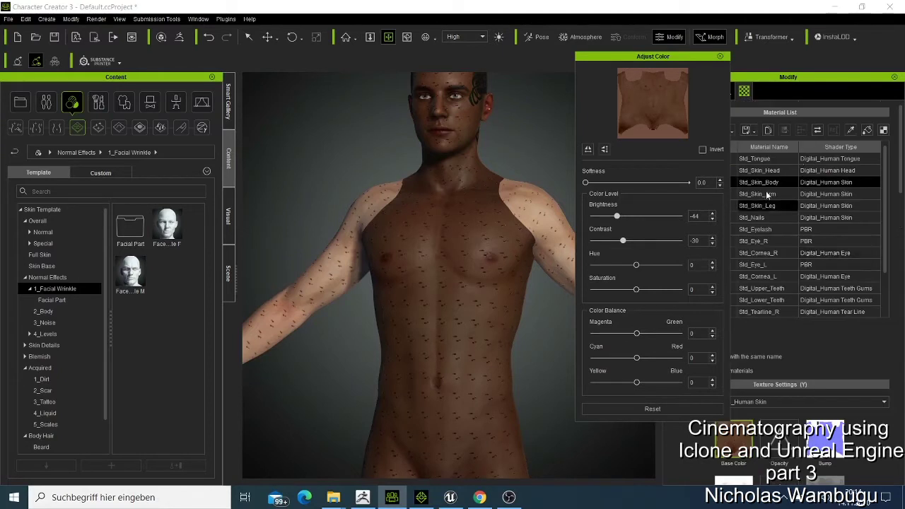
Give Std_Skin_Arm brightness -44 and contrast -30 in Adjust Color.
left_click(765, 194)
left_click(692, 216)
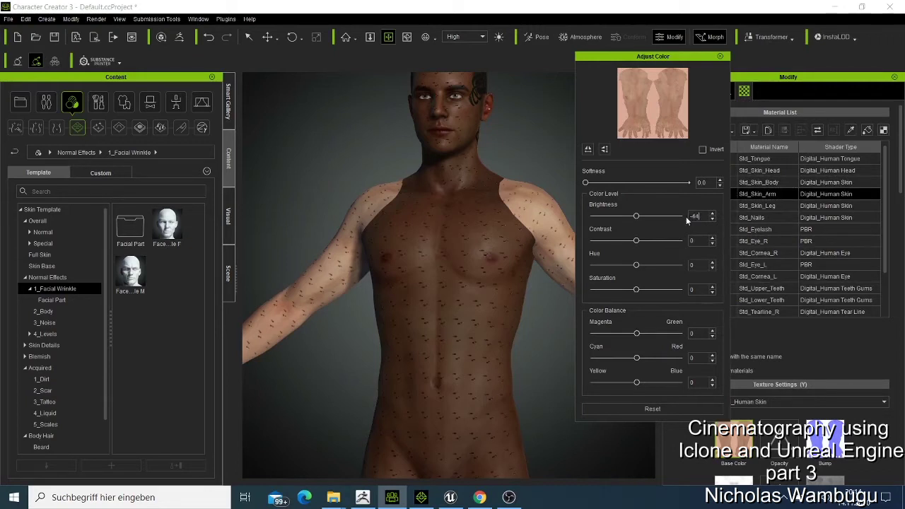
type("-44")
key("Return")
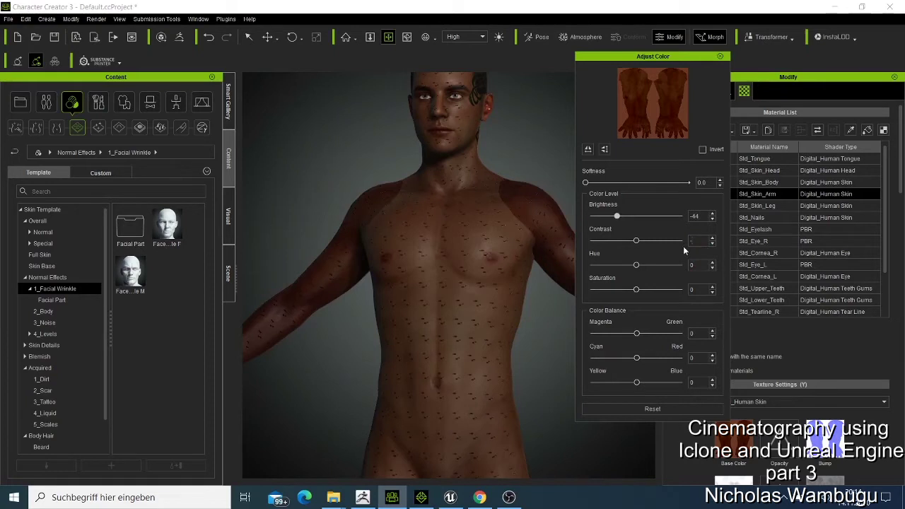
type("-30")
key("Return")
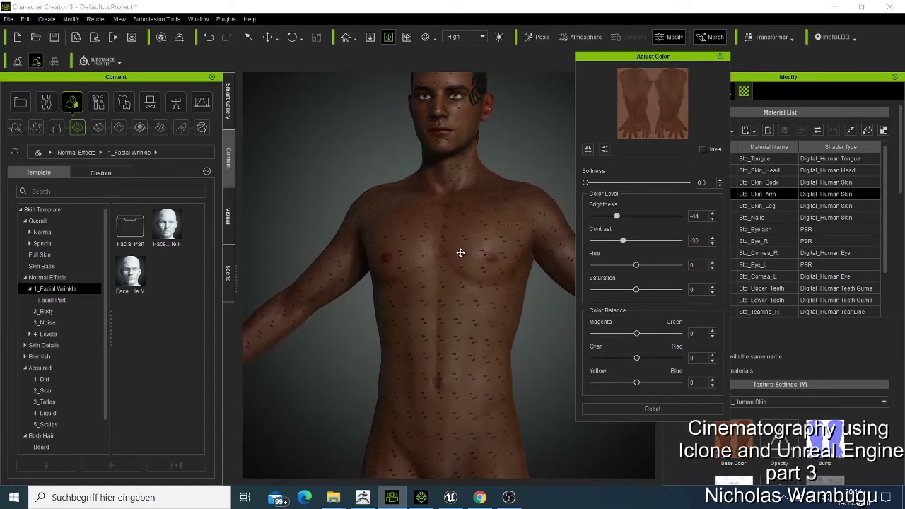
Pan down to the legs and select the Std_Skin_Leg material.
scroll(457, 282, "down", 2)
scroll(457, 281, "down", 2)
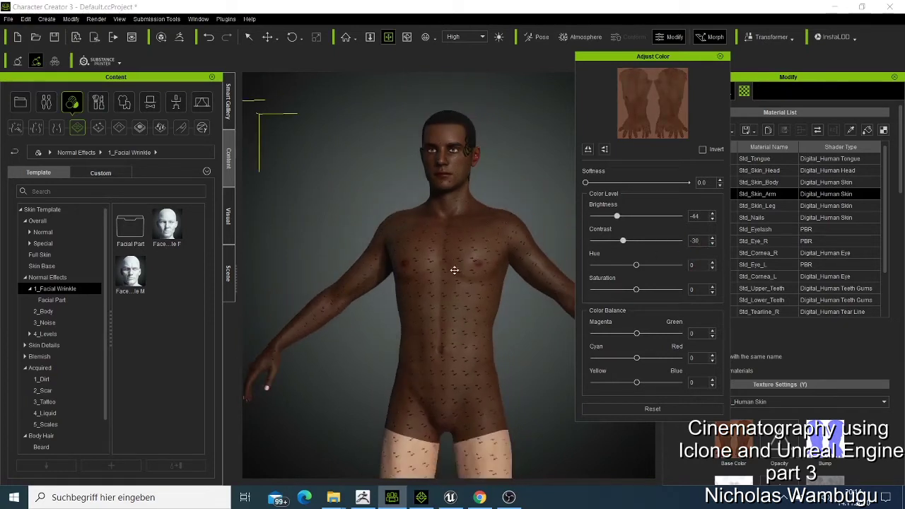
middle_click_drag(466, 218, 453, 99)
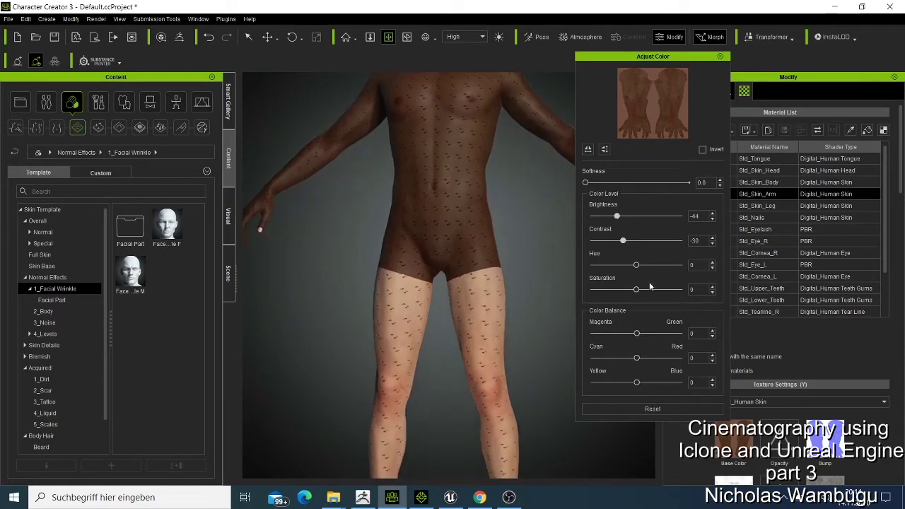
left_click(778, 205)
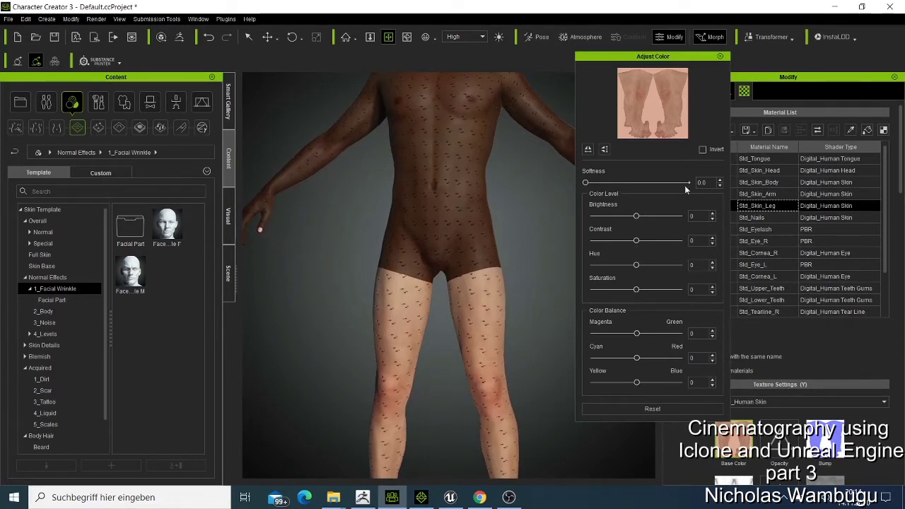
Set Std_Skin_Leg to brightness -44 and contrast -30, then close Adjust Color.
double_click(700, 216)
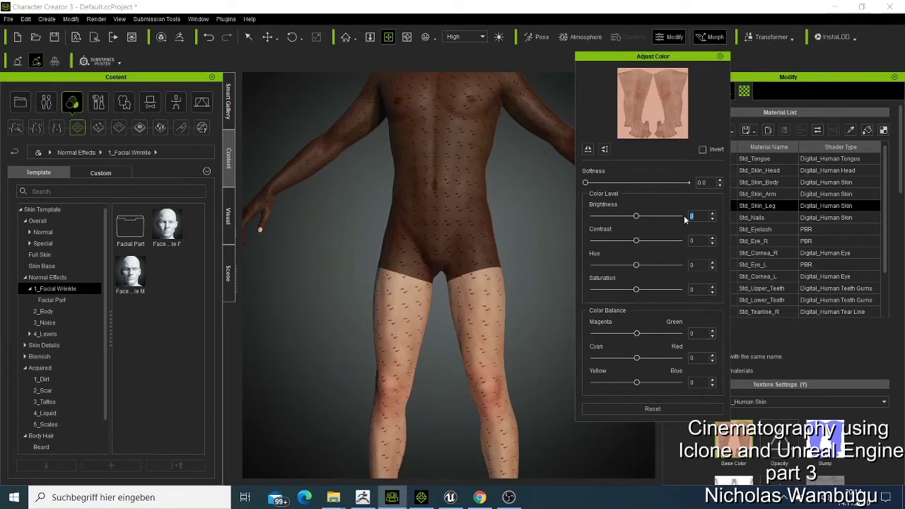
type("-44")
key("Return")
double_click(695, 241)
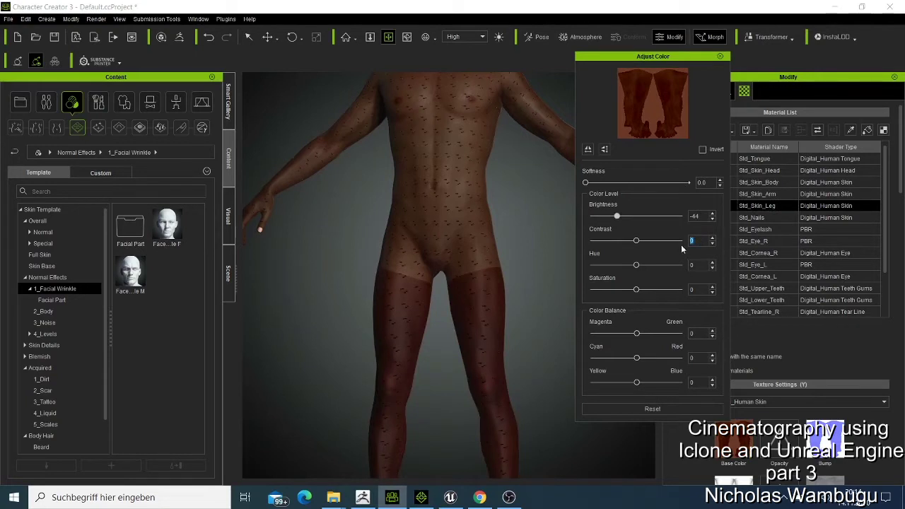
type("-30")
key("Return")
scroll(491, 273, "down", 6)
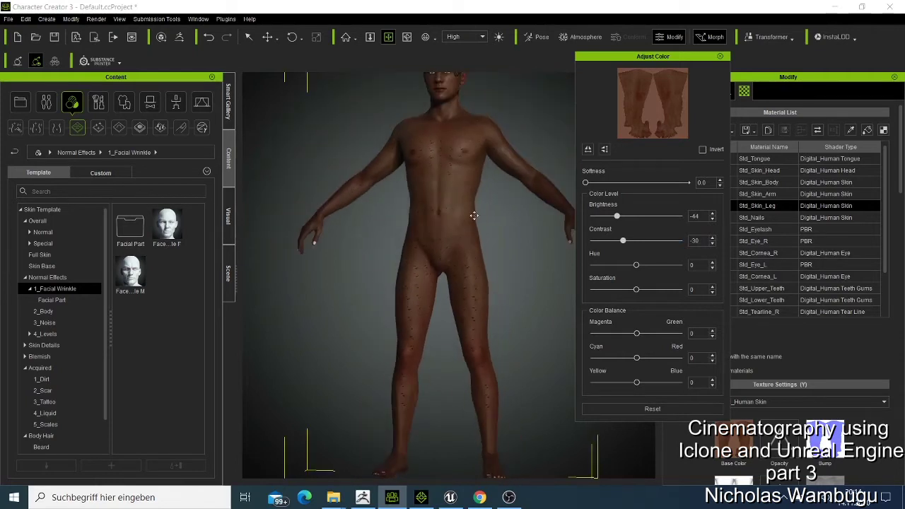
left_click(720, 57)
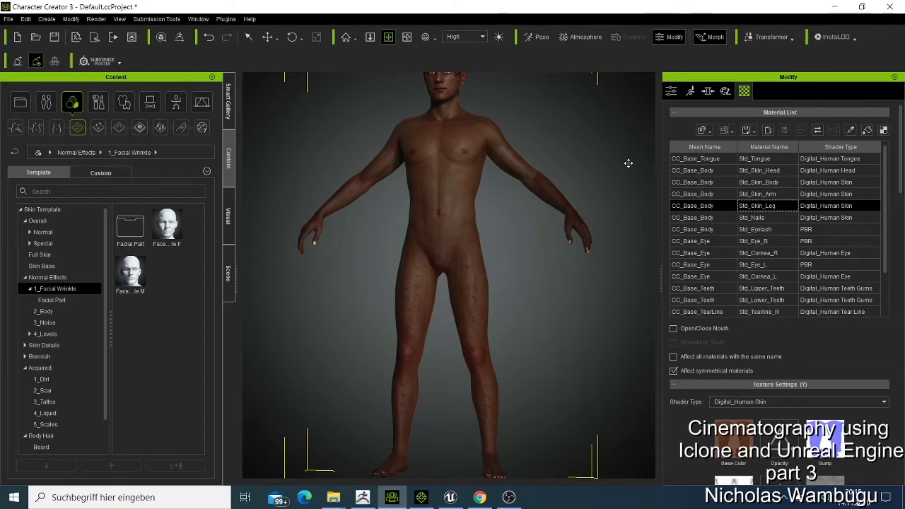
Frame a three-quarter close-up of the head and show the Skin editing page.
key("F5")
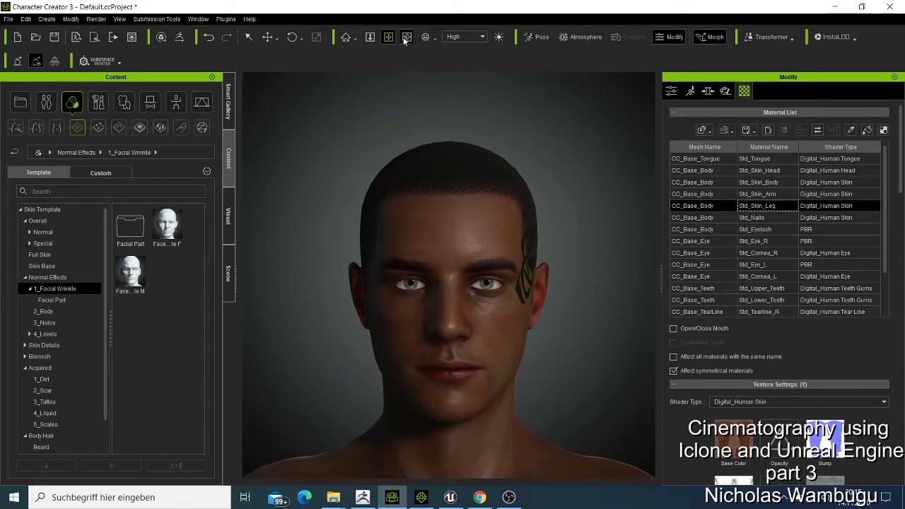
right_click_drag(577, 336, 509, 364)
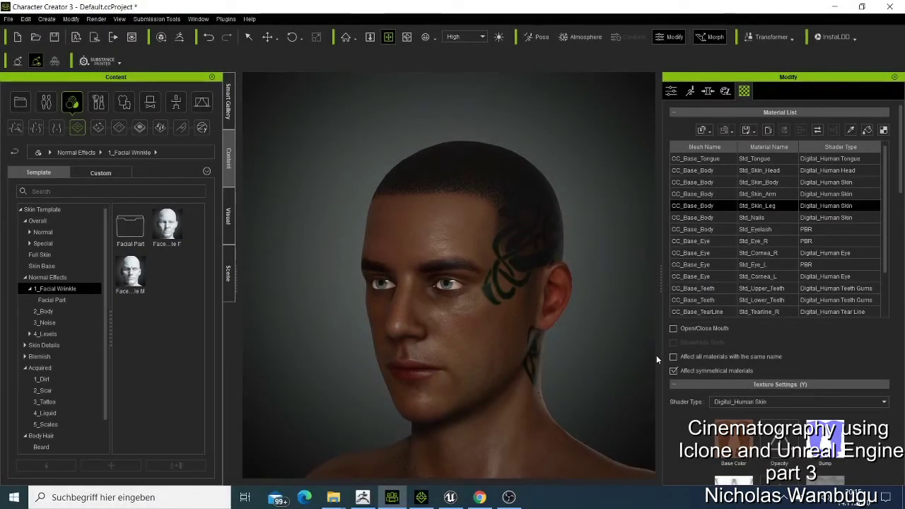
left_click(726, 92)
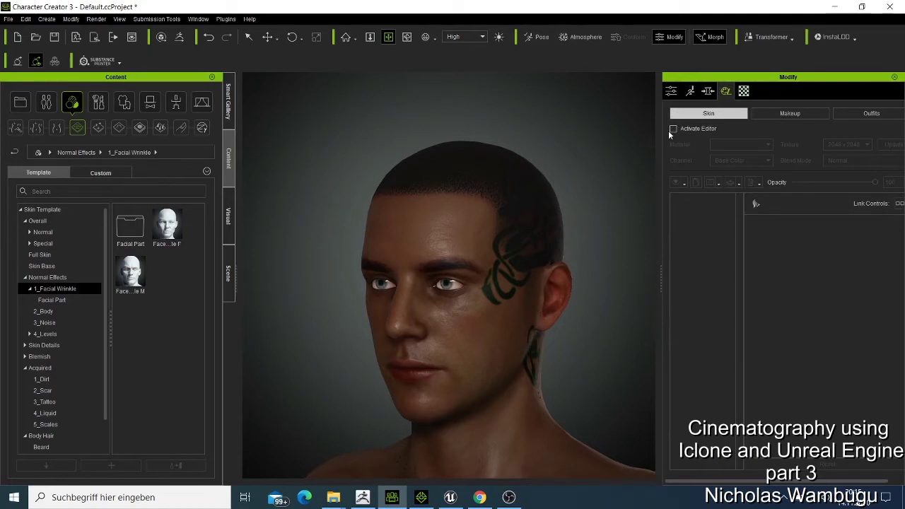
Enable the skin layer editor, keeping the modified material and texture settings.
left_click(673, 130)
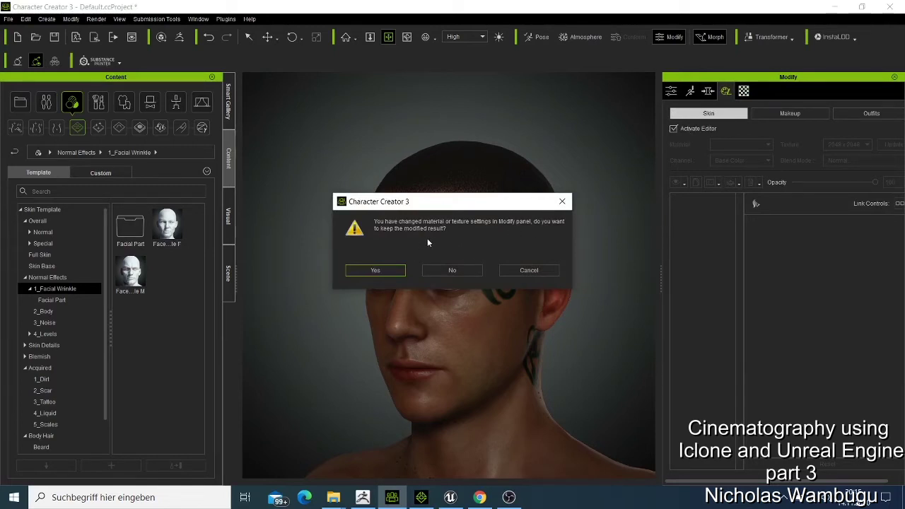
left_click(390, 272)
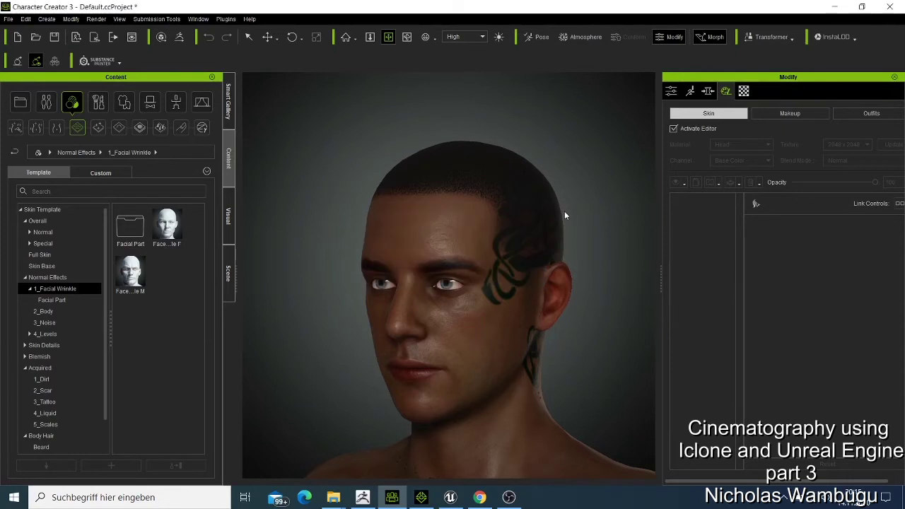
Try darkening the Skin Base layer's base colour brightness, leaving it at 0.00.
left_click(711, 217)
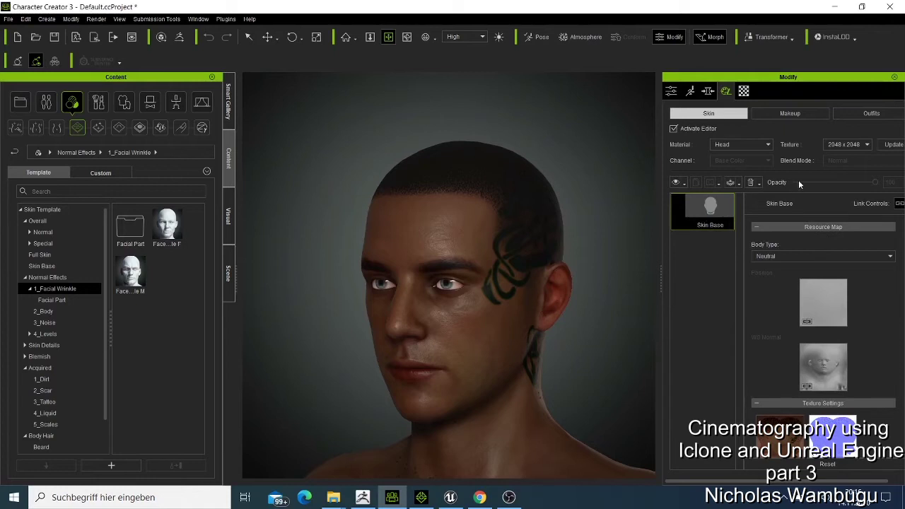
scroll(773, 232, "down", 4)
scroll(778, 236, "down", 10)
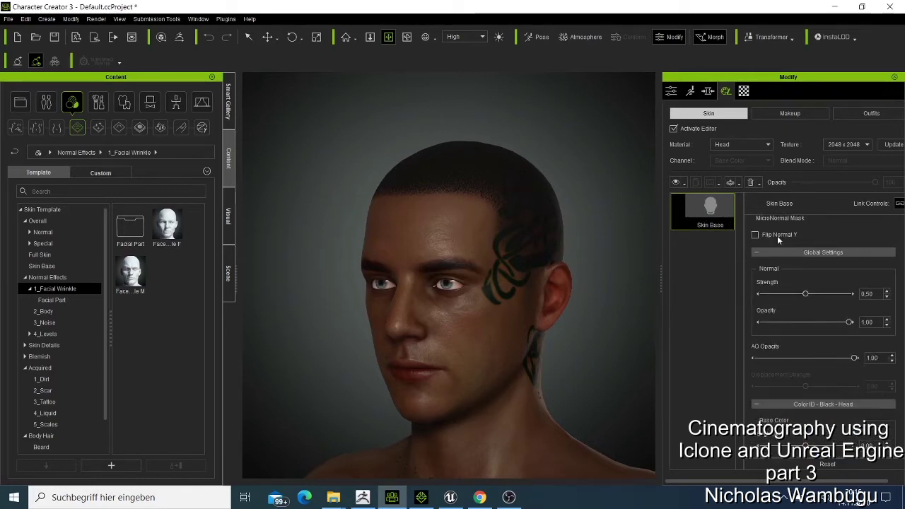
scroll(777, 235, "down", 3)
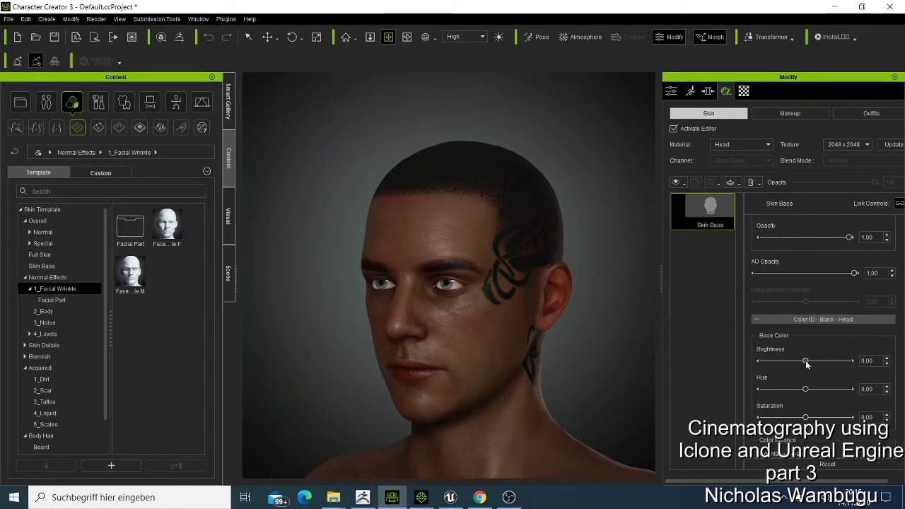
left_click_drag(807, 363, 806, 362)
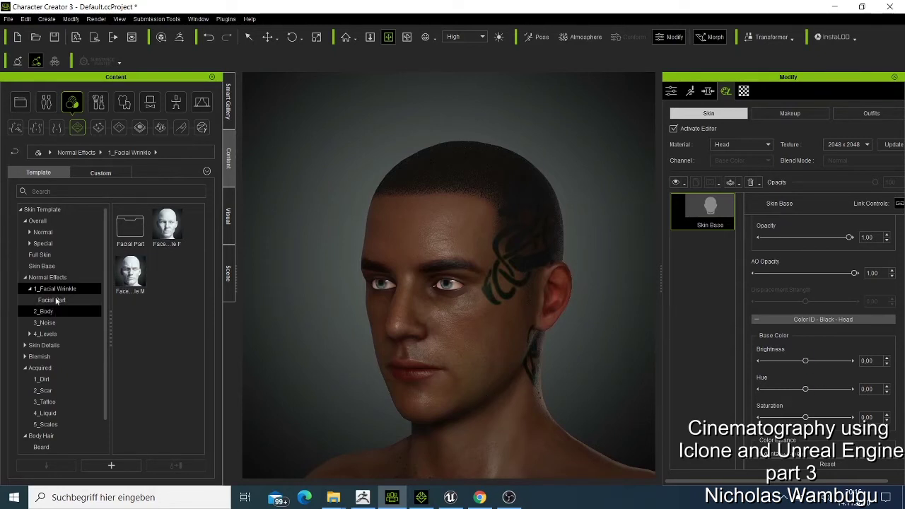
Browse the Skin Template groups: Skin Base, Special and Full Skin.
left_click(42, 267)
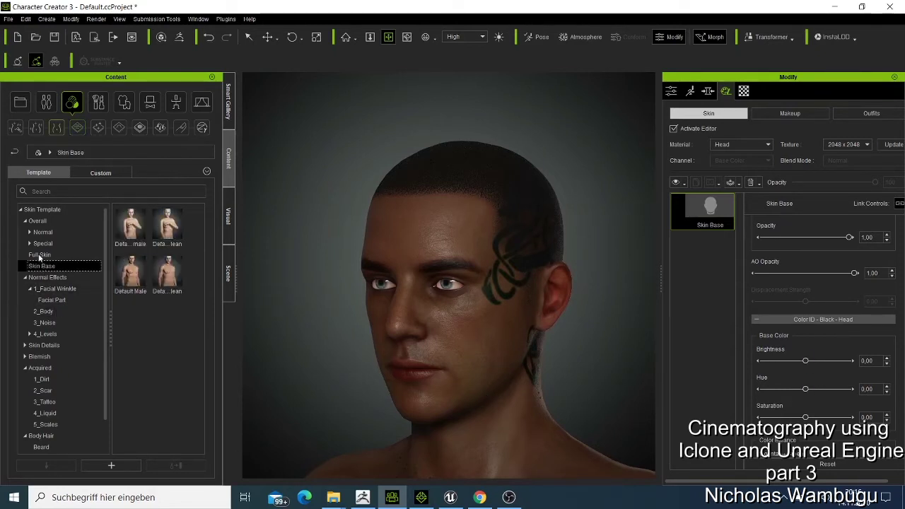
left_click(41, 244)
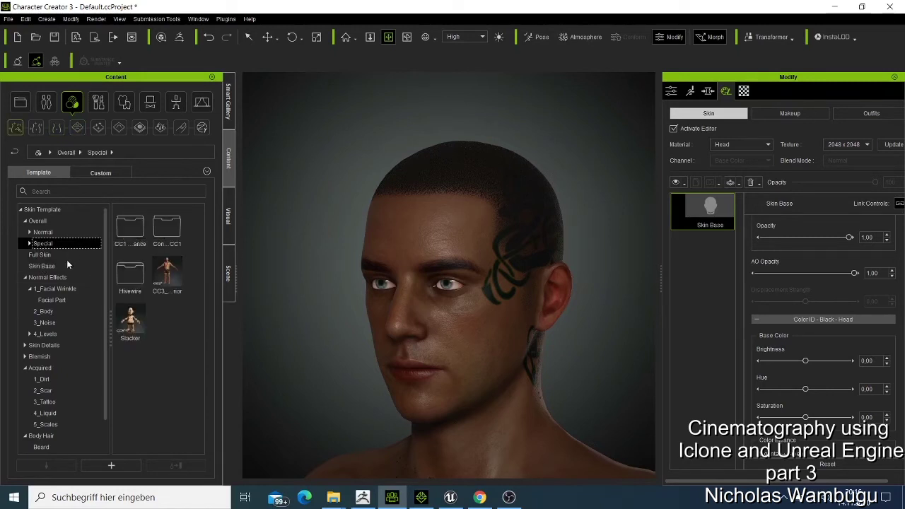
left_click(29, 244)
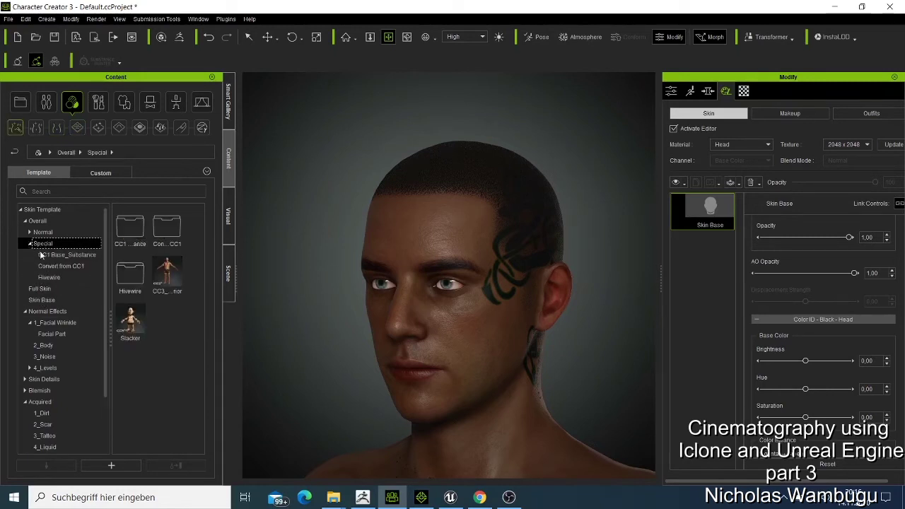
left_click(44, 289)
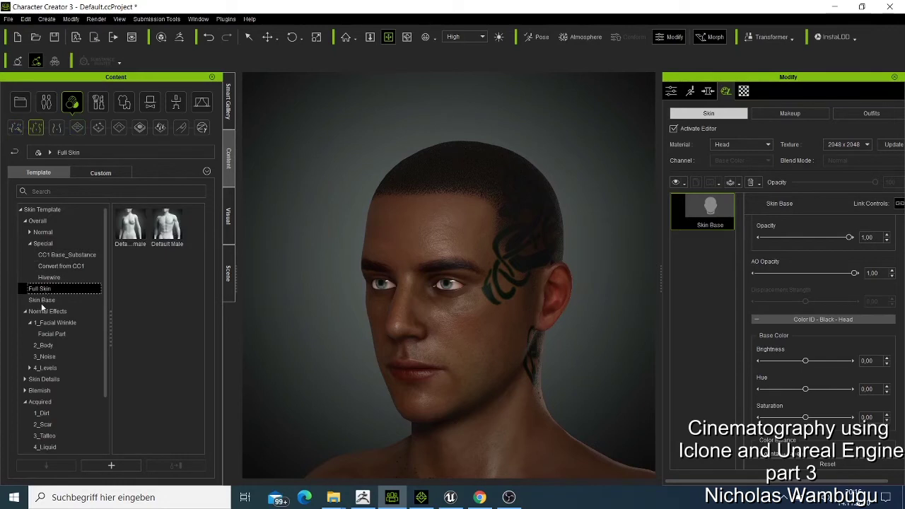
left_click(42, 303)
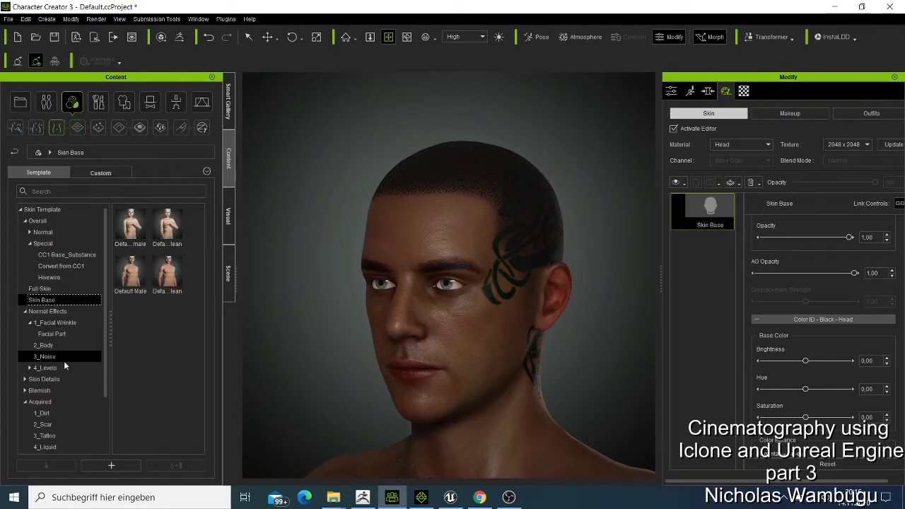
scroll(64, 361, "down", 2)
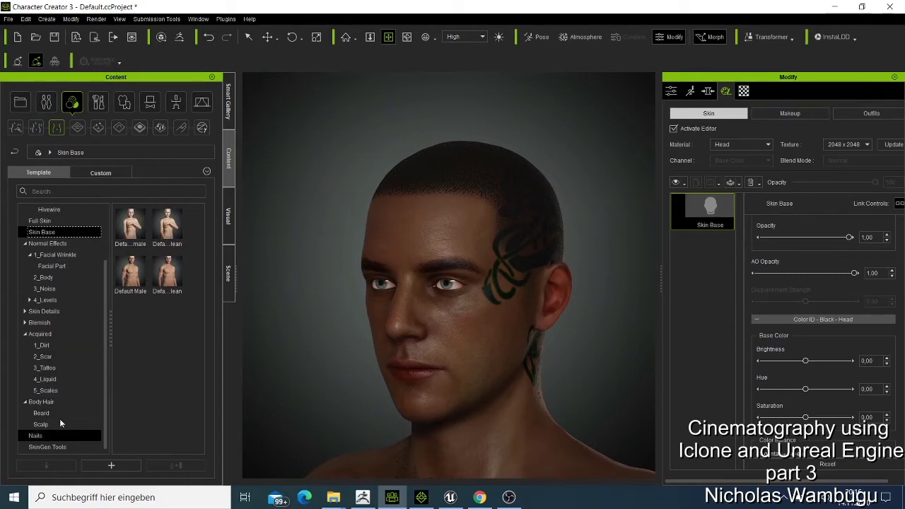
Switch to Makeup templates and explore Foundation, Eye Makeup, Miscellaneous and SkinGen Tools.
left_click(99, 104)
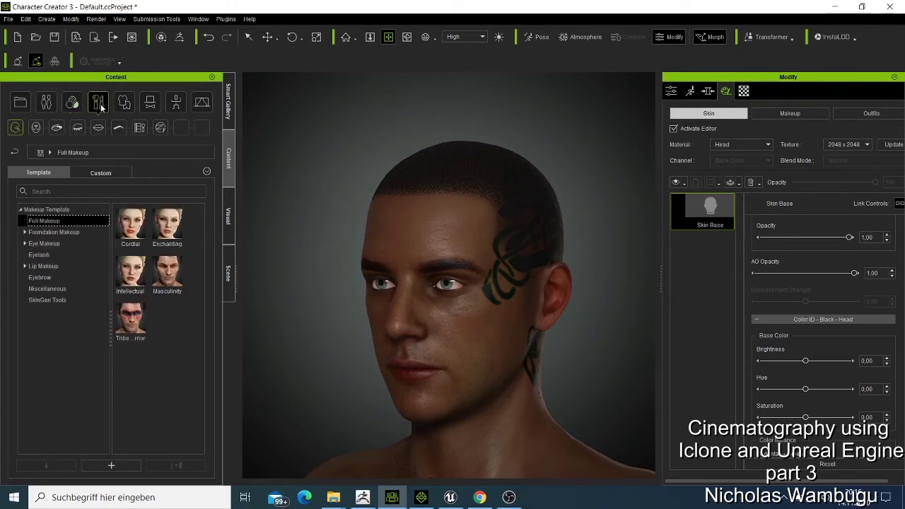
left_click(25, 232)
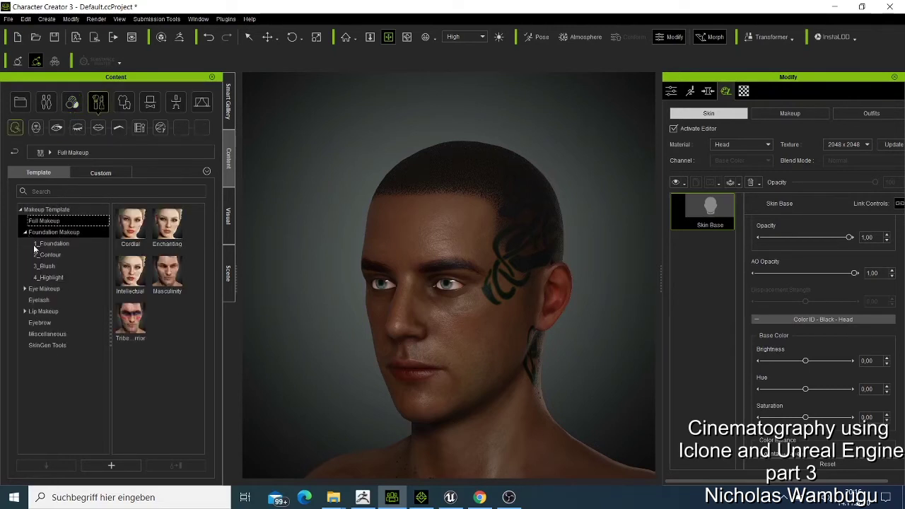
left_click(24, 290)
left_click(24, 289)
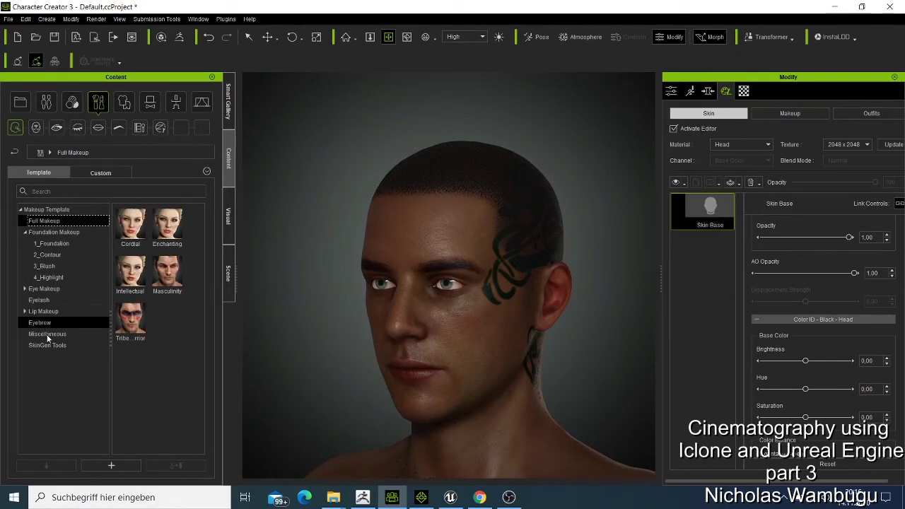
left_click(48, 335)
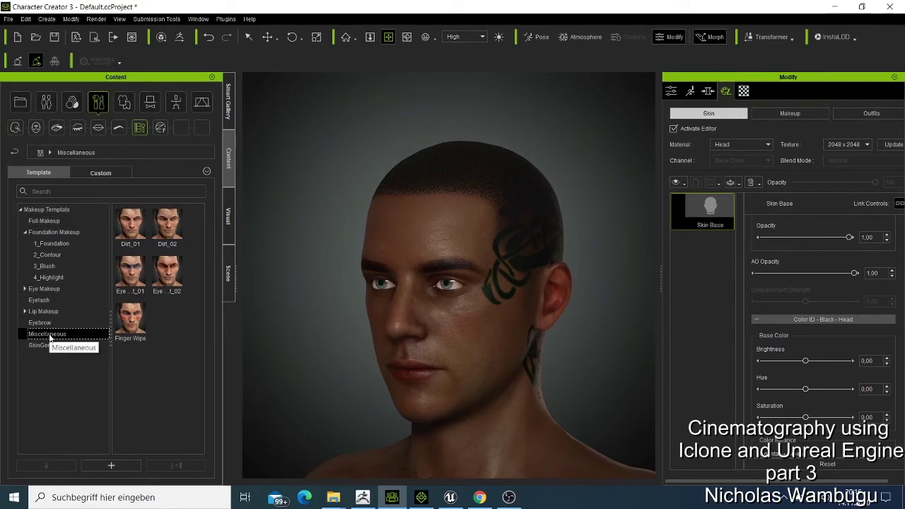
left_click(42, 346)
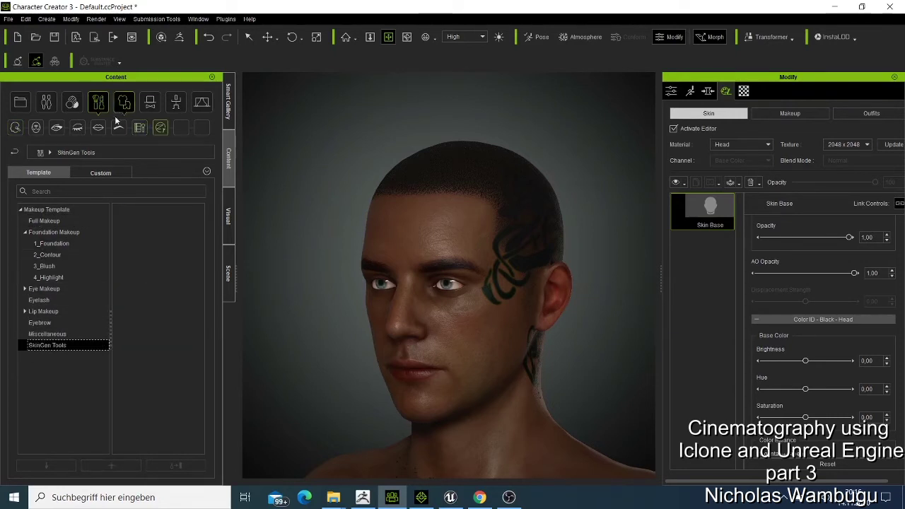
Review the Foundation presets (Foundation, Contour, Blush, Highlight) and Eye Makeup, ending on Miscellaneous.
left_click(38, 128)
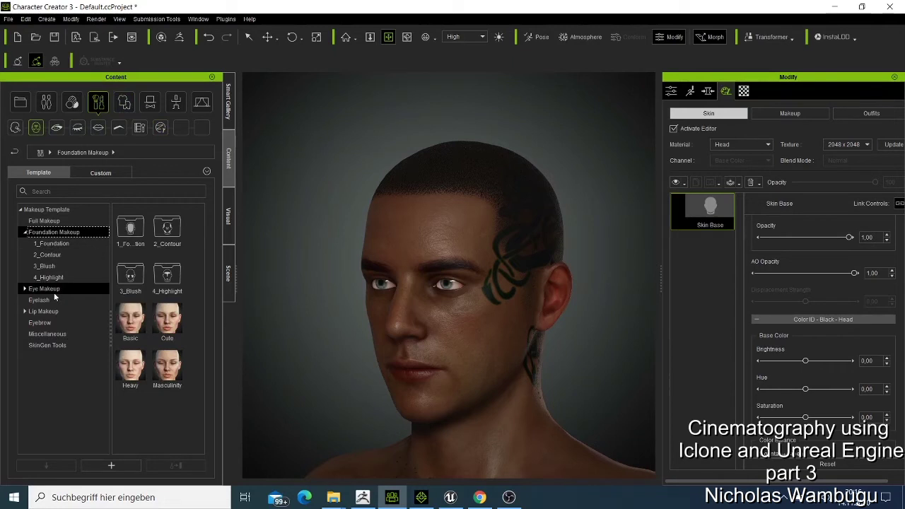
left_click(54, 244)
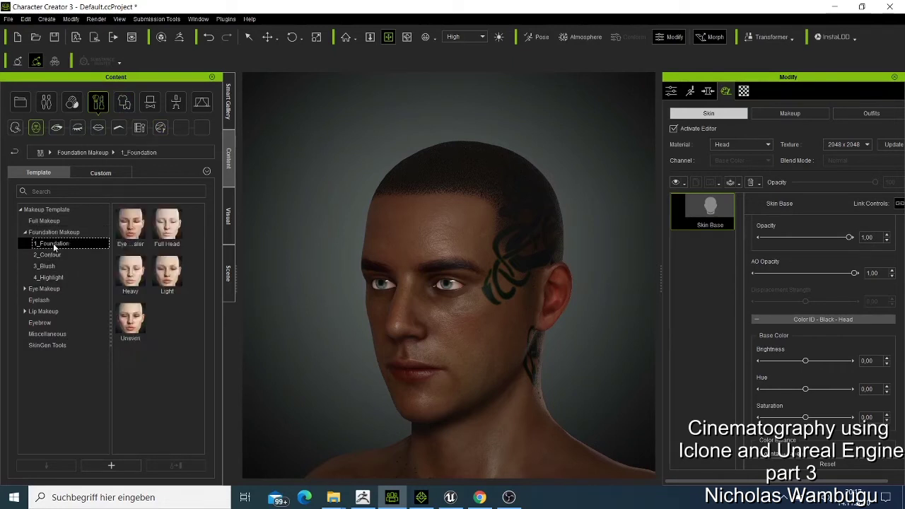
left_click(48, 256)
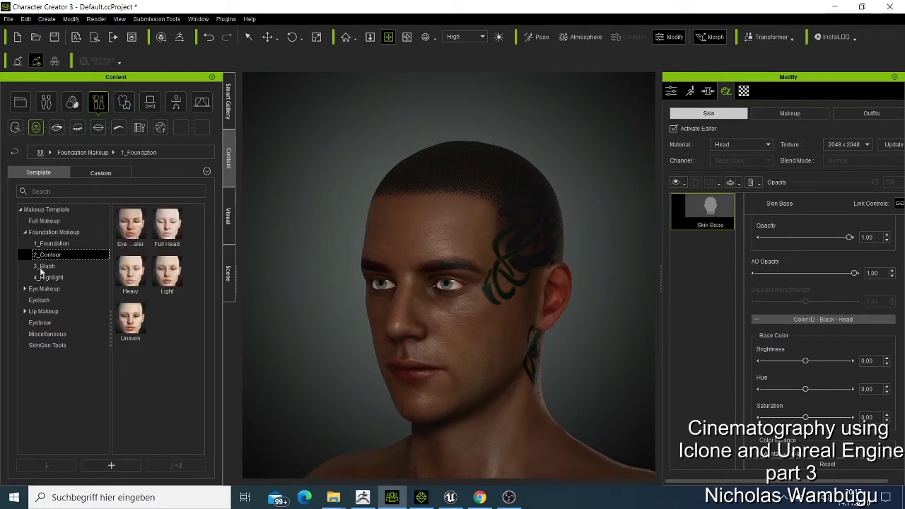
left_click(47, 267)
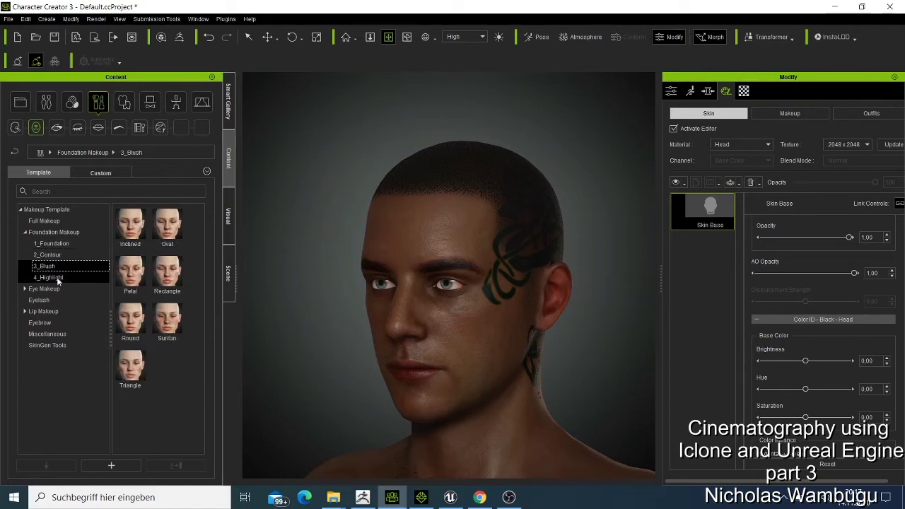
left_click(55, 278)
left_click(54, 288)
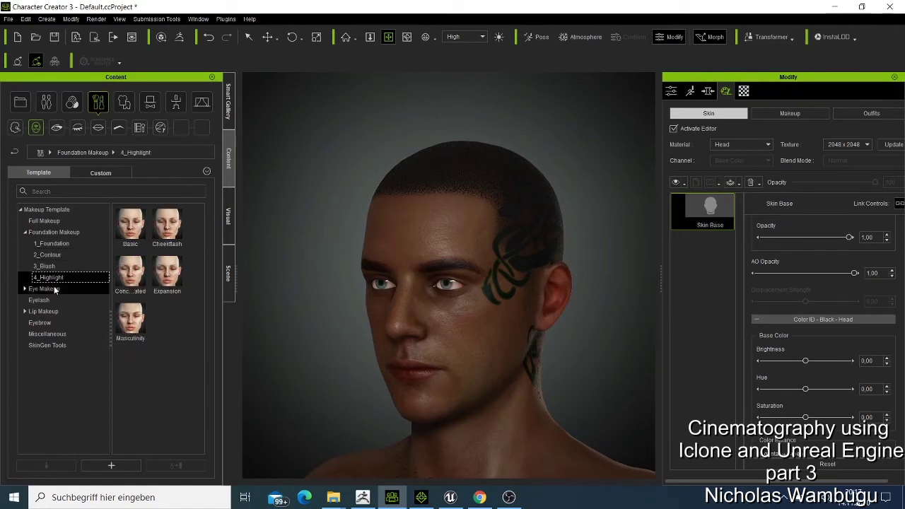
left_click(15, 135)
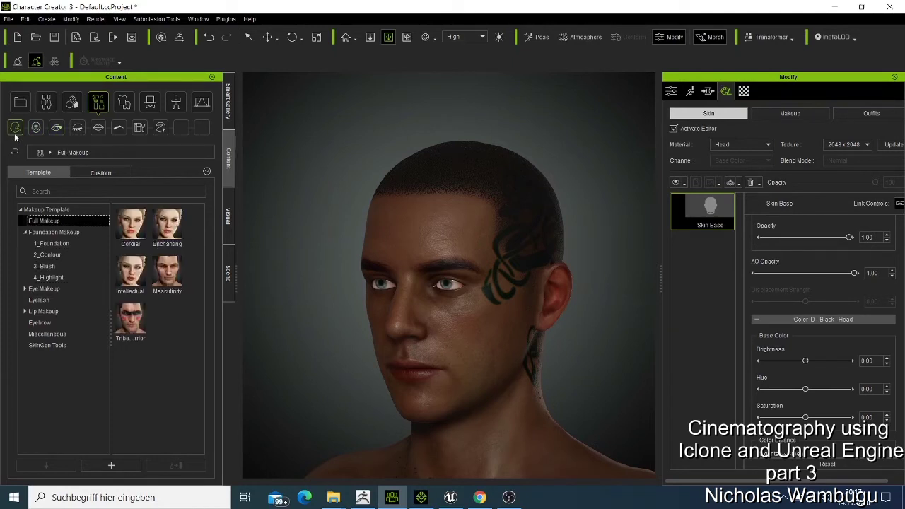
left_click(140, 129)
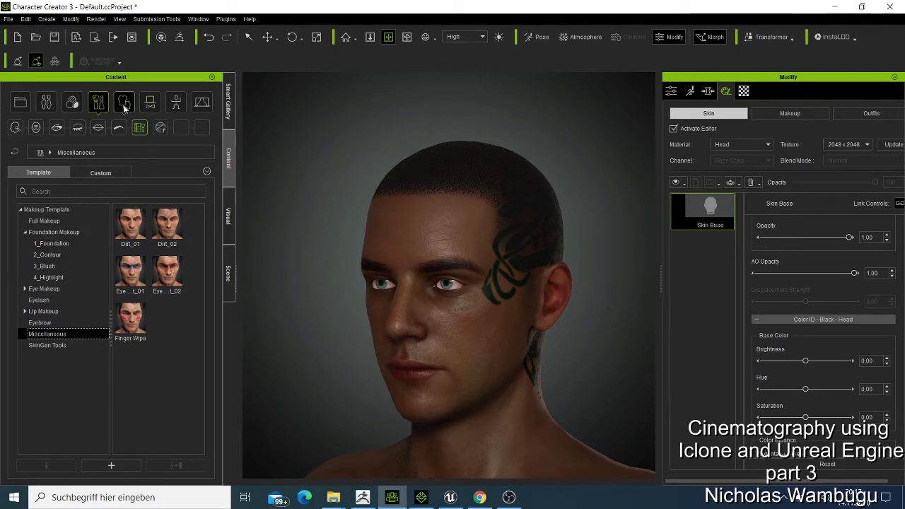
Apply the light Coloration preset from Skin Details > 2_Skin Noise to the head.
left_click(71, 102)
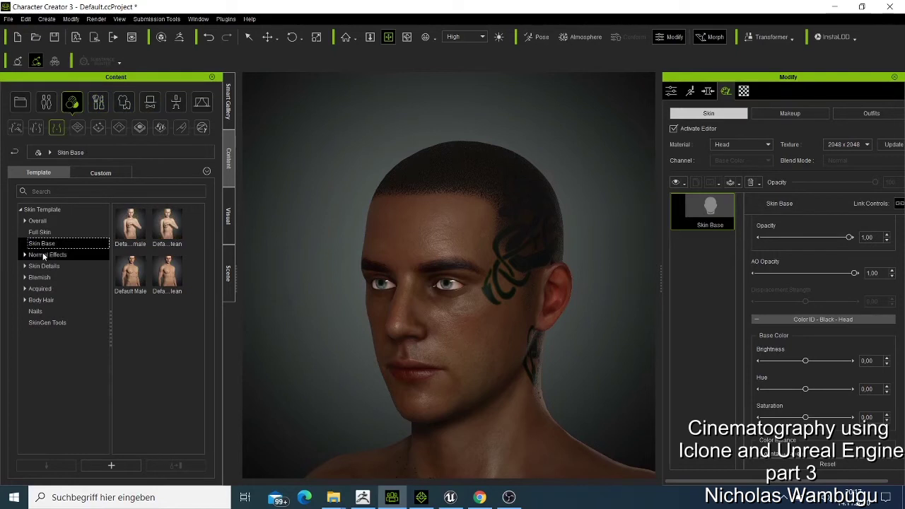
left_click(43, 265)
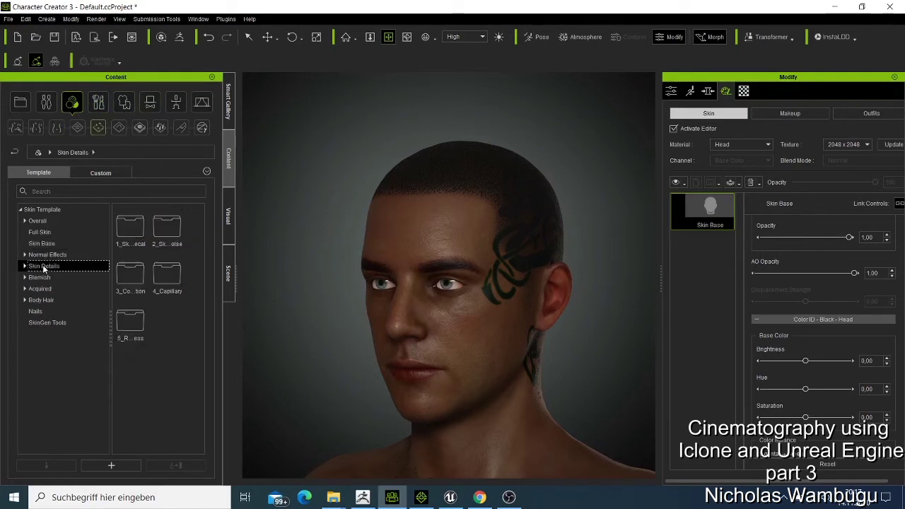
double_click(140, 240)
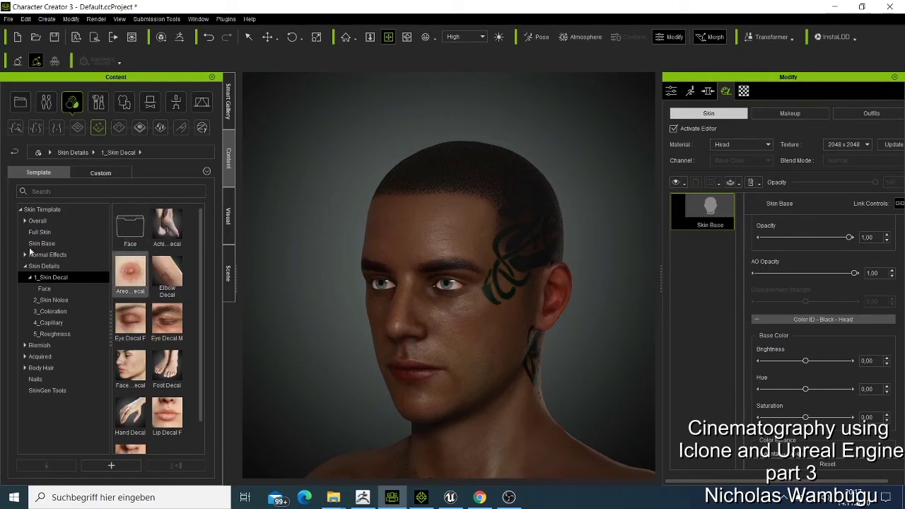
left_click(49, 301)
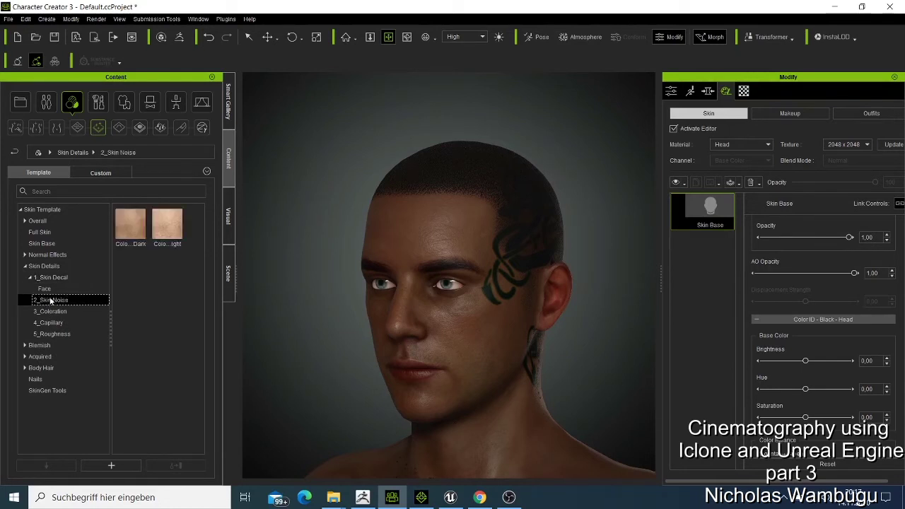
double_click(167, 238)
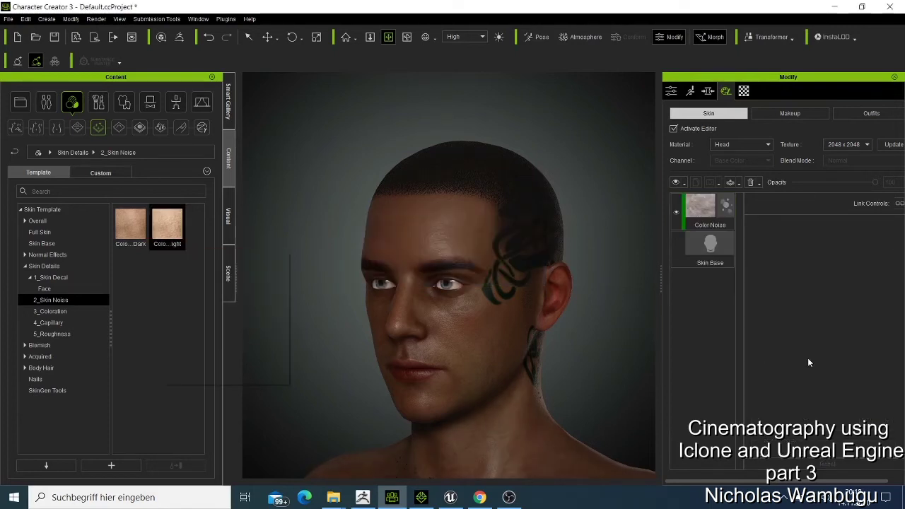
Raise the Color Noise layer's opacity from 50 to 56.
left_click(711, 214)
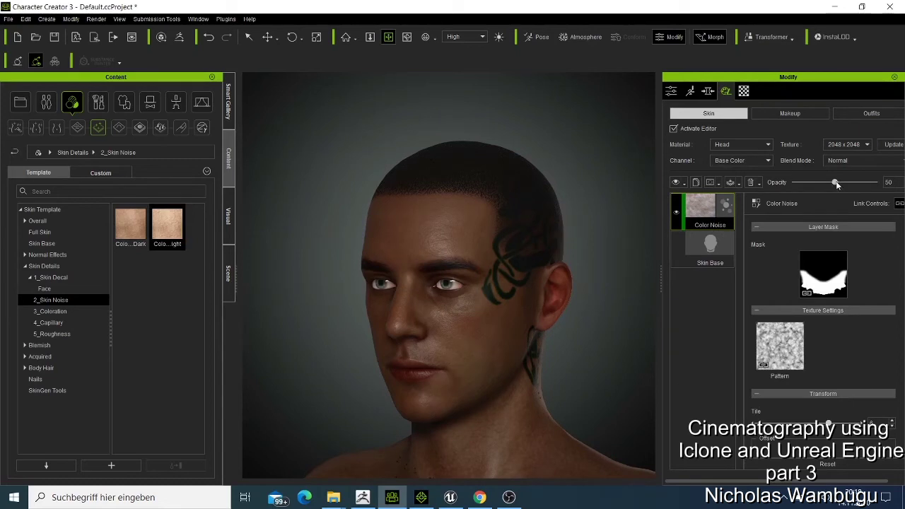
left_click_drag(837, 184, 849, 182)
scroll(787, 289, "down", 5)
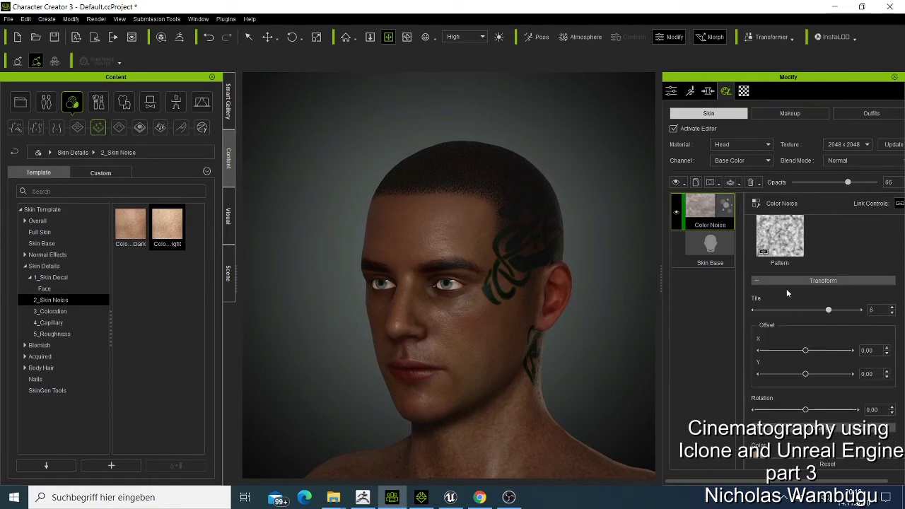
scroll(787, 291, "down", 3)
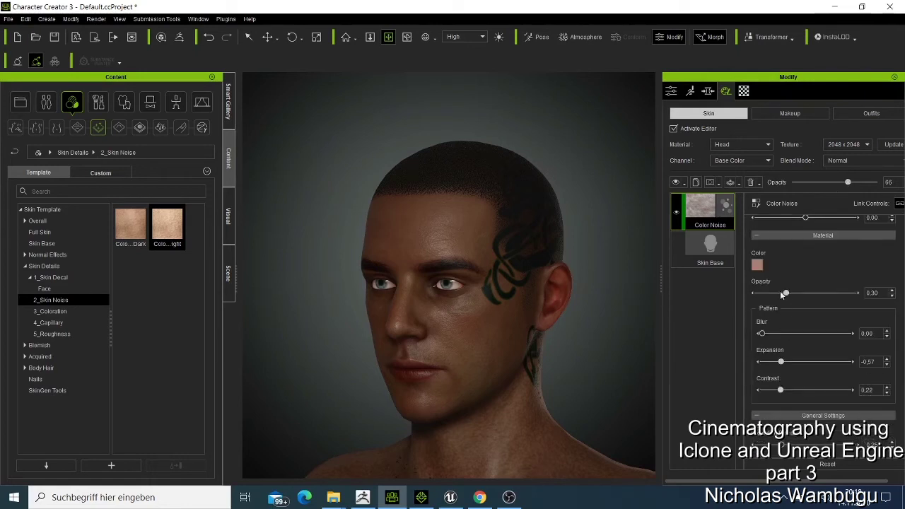
left_click(758, 268)
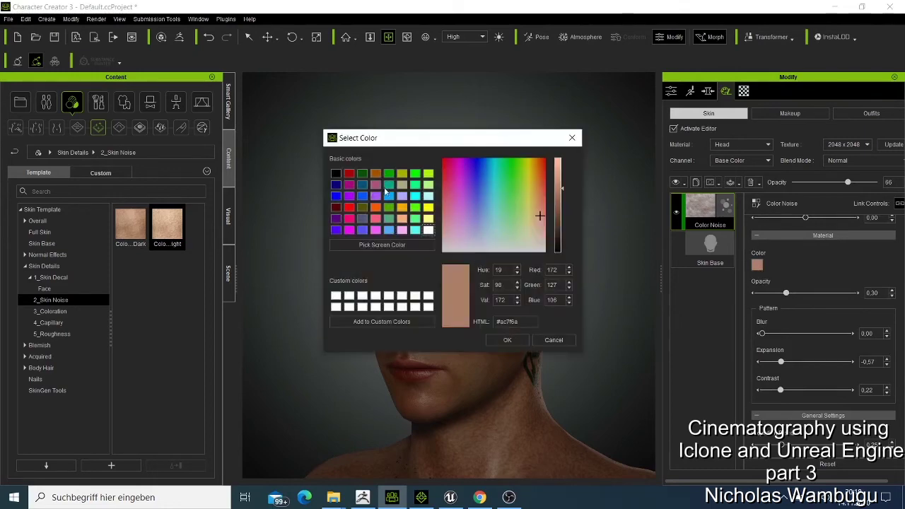
left_click(337, 174)
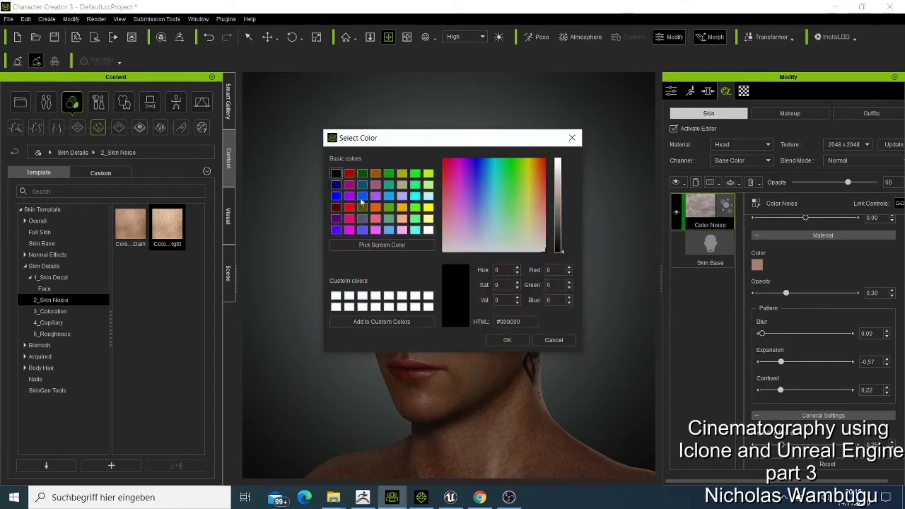
left_click(518, 341)
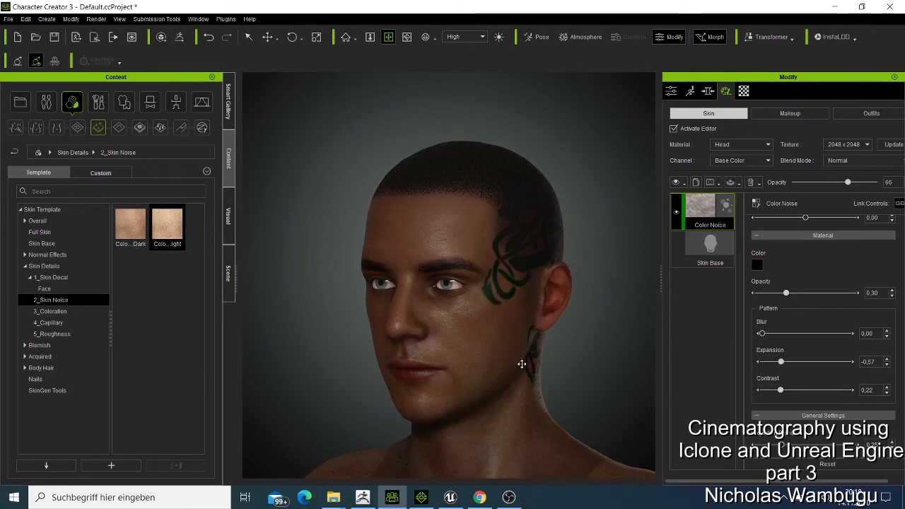
scroll(521, 364, "down", 2)
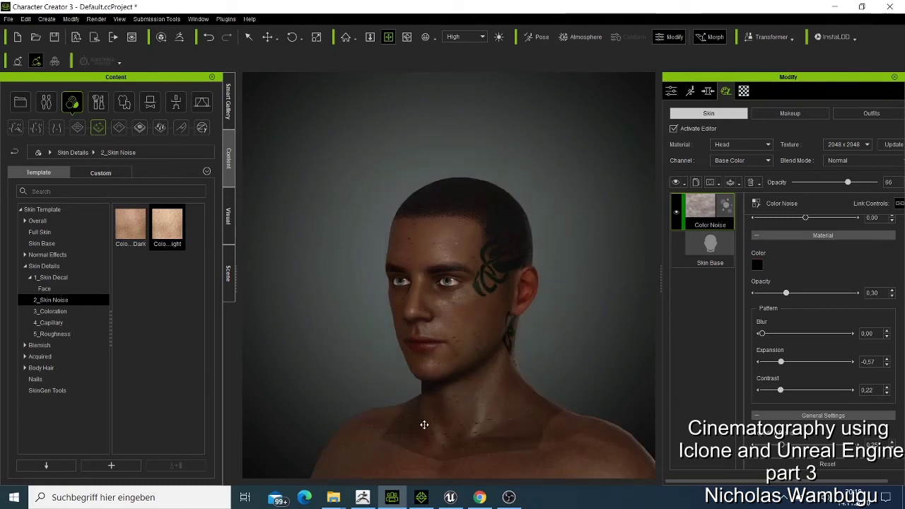
scroll(448, 443, "up", 2)
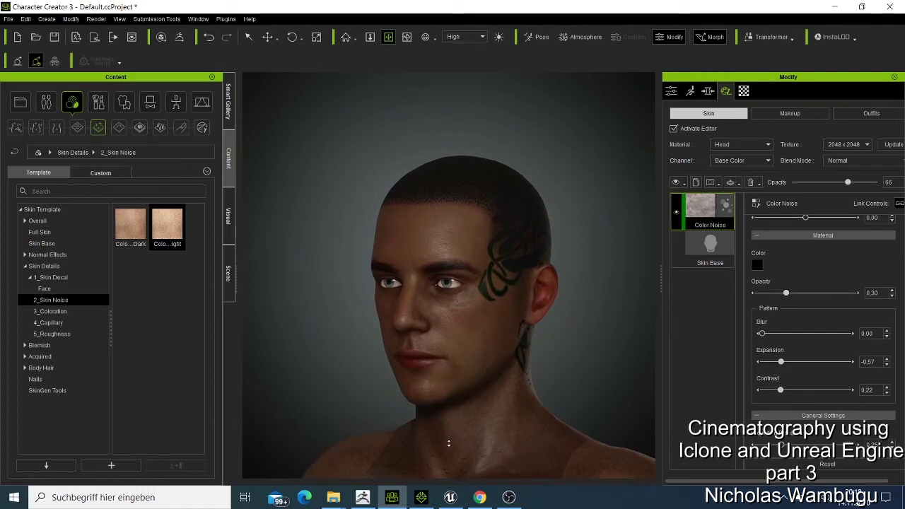
left_click(757, 265)
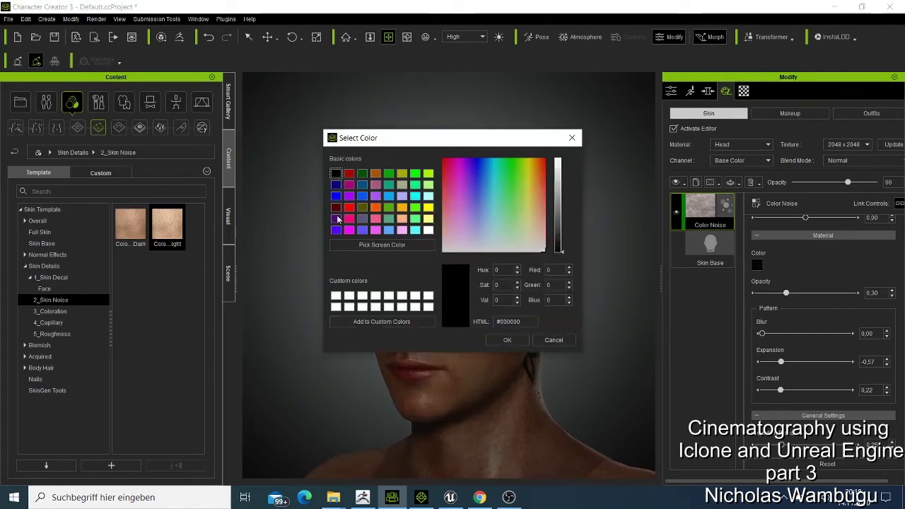
left_click(572, 138)
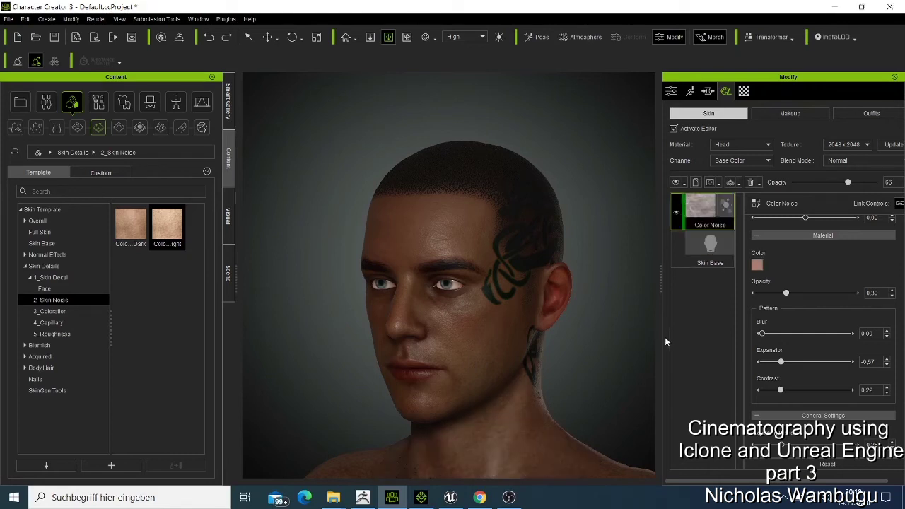
Add the male roughness template from 5_Roughness as a new skin layer above Color Noise.
left_click(50, 335)
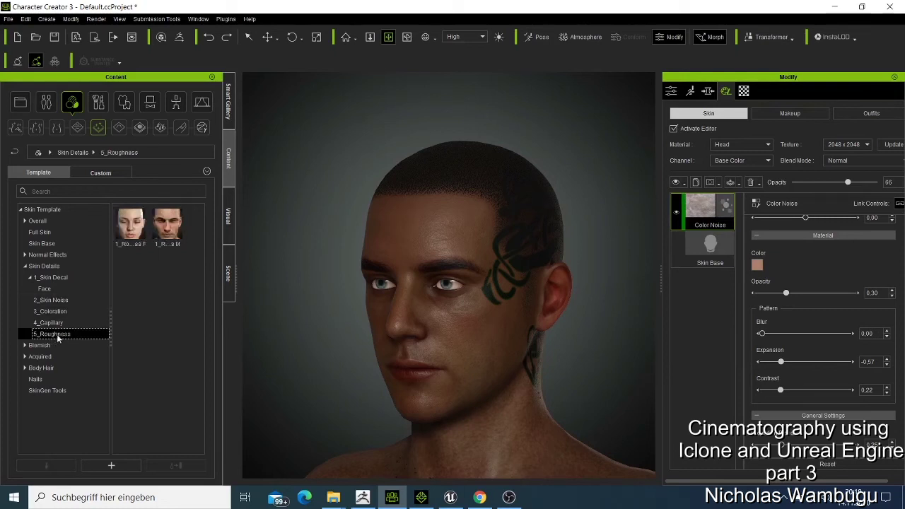
double_click(157, 241)
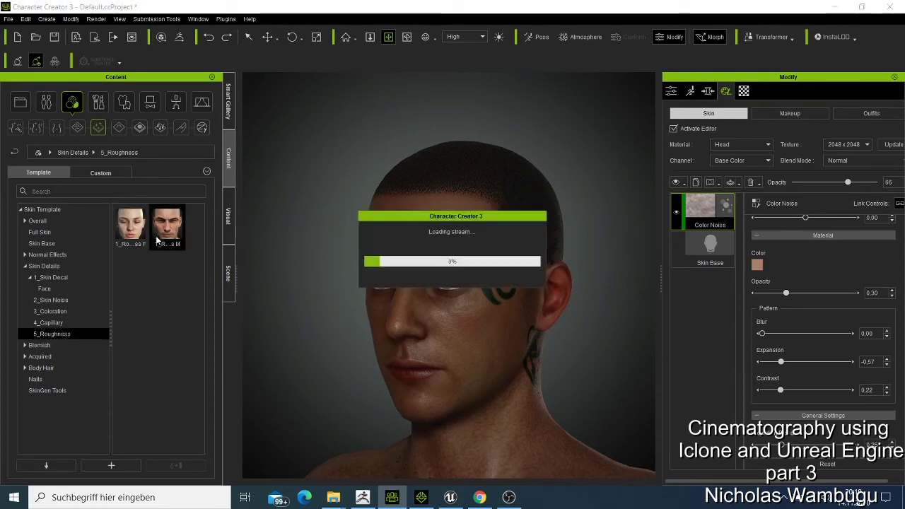
left_click(375, 270)
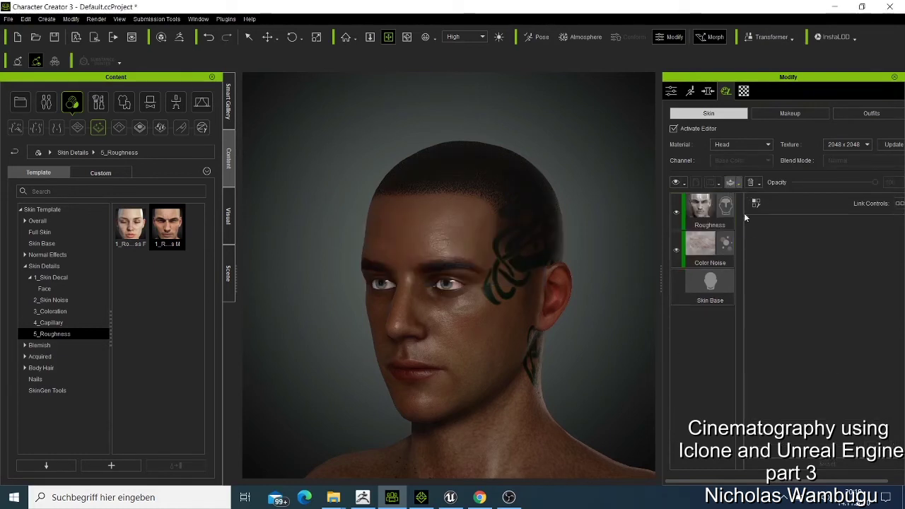
Give the Color Noise layer opacity 84 and material opacity 0.22.
left_click(716, 251)
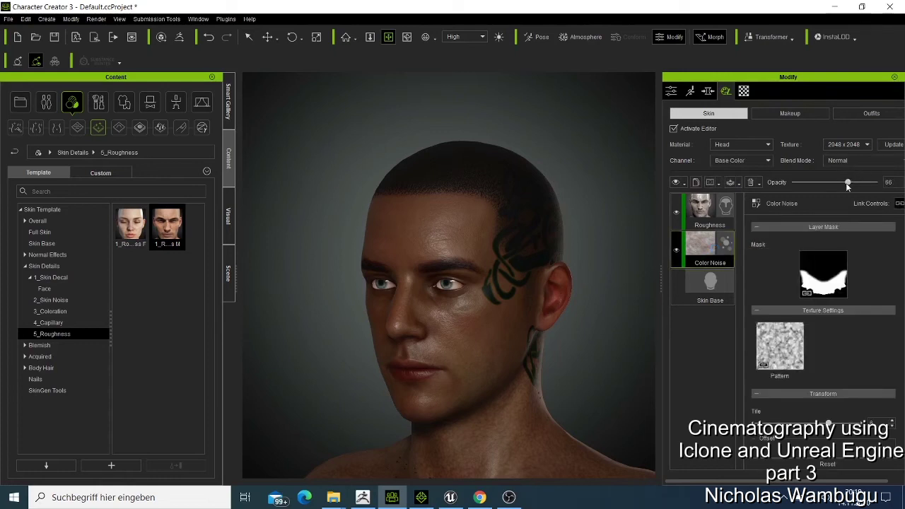
left_click_drag(848, 184, 861, 182)
scroll(829, 386, "down", 5)
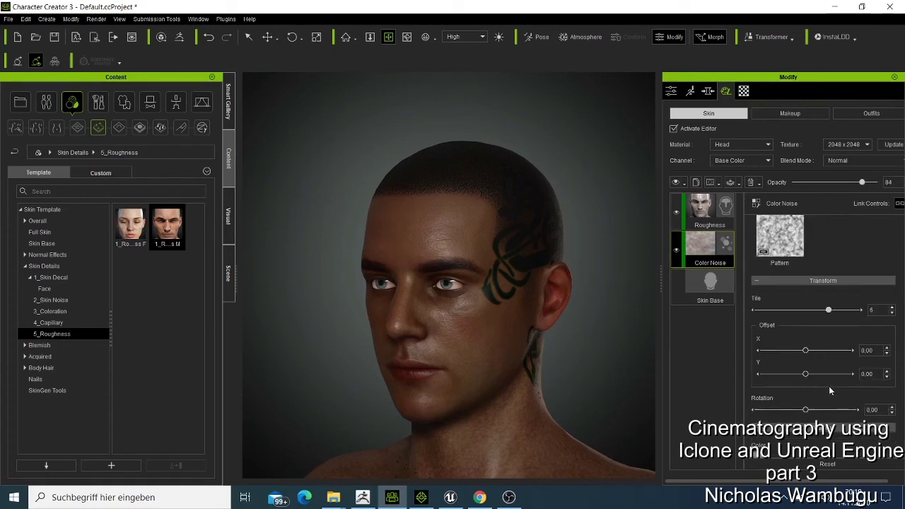
scroll(828, 386, "down", 2)
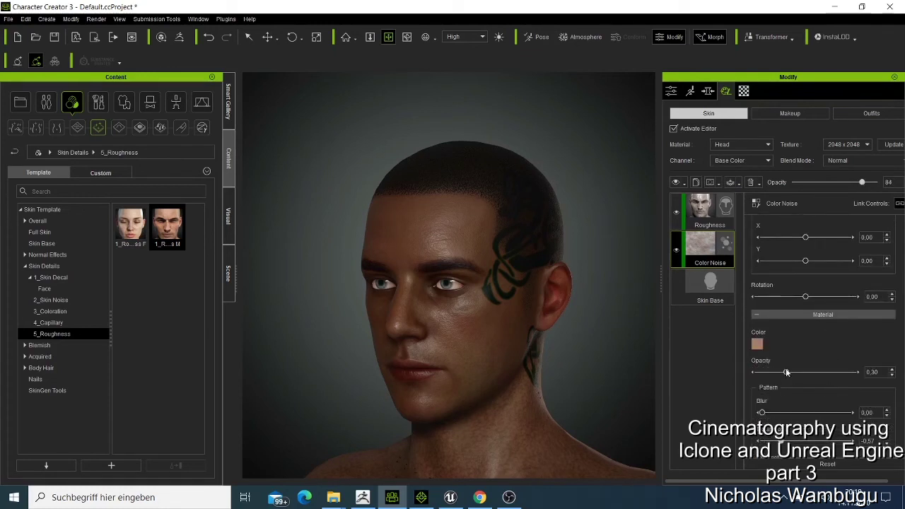
mouse_move(787, 373)
left_mouse_down()
mouse_move(796, 371)
mouse_move(779, 374)
left_mouse_up()
Soften the noise pattern with Blur 0.49 and Contrast 0.32.
scroll(794, 352, "down", 2)
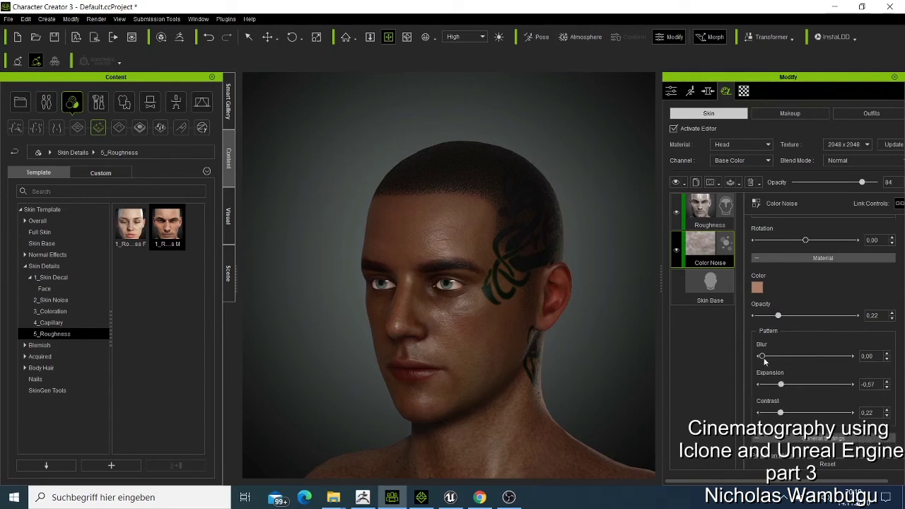
left_click_drag(763, 356, 779, 357)
scroll(802, 397, "down", 1)
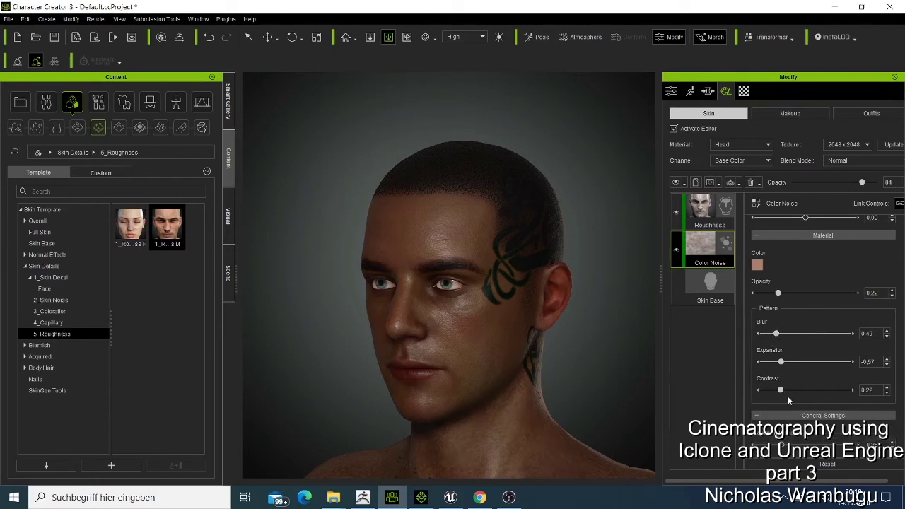
left_click_drag(781, 388, 789, 388)
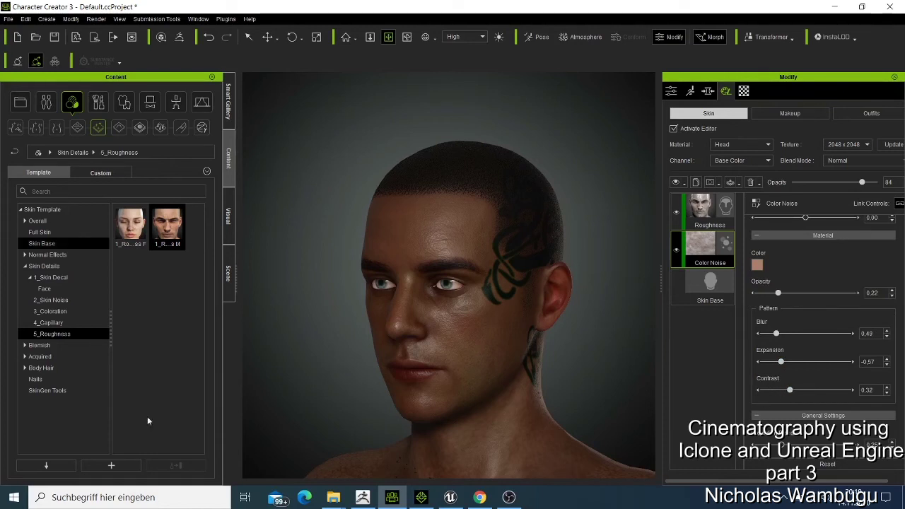
Add the first 4_Capillary template to the head as a new skin layer.
left_click(57, 324)
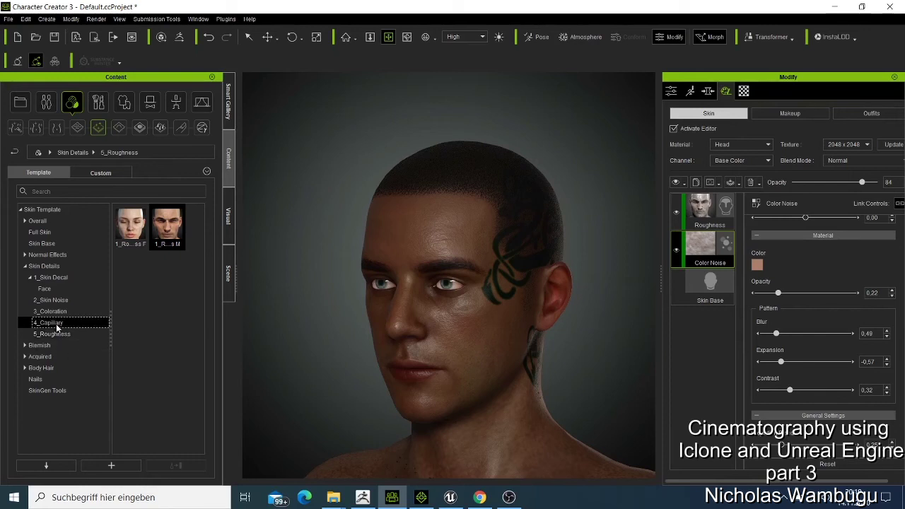
double_click(127, 229)
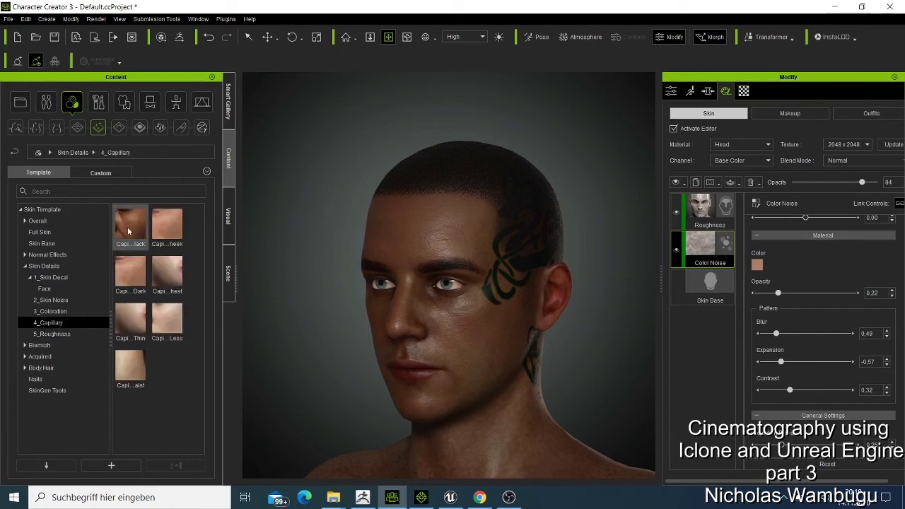
left_click(397, 275)
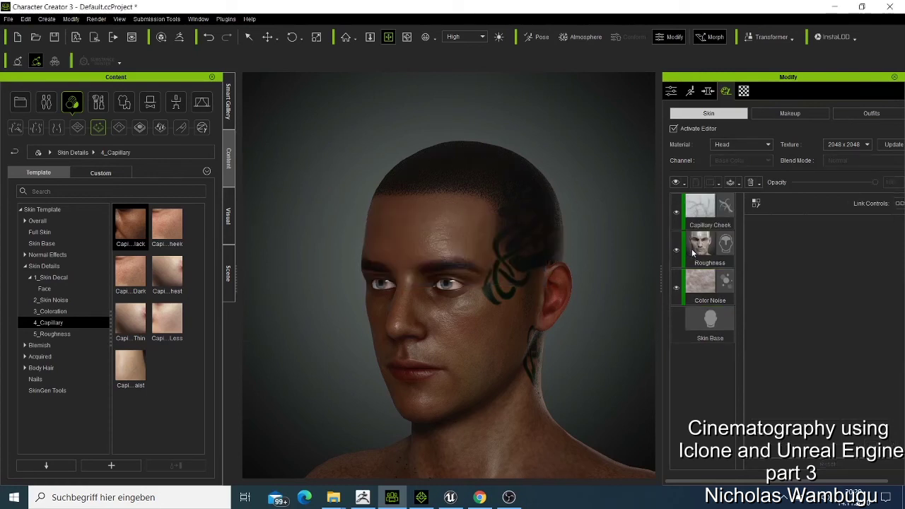
Check the Roughness and Color Noise layers, then select Capillary Cheek for editing.
left_click(696, 249)
left_click(700, 283)
left_click(700, 247)
left_click(718, 224)
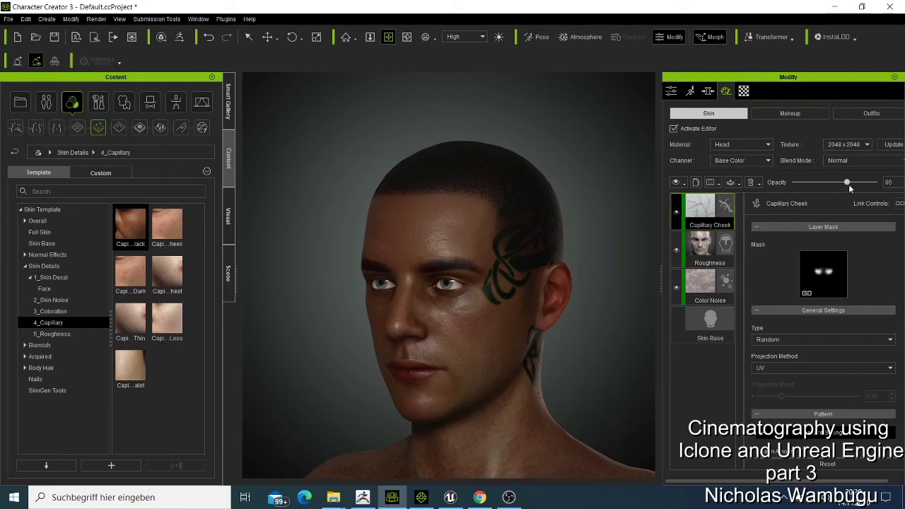
Raise the Capillary Cheek layer opacity to 75 and bring the cheek into view.
left_click_drag(852, 185, 858, 183)
scroll(571, 366, "up", 5)
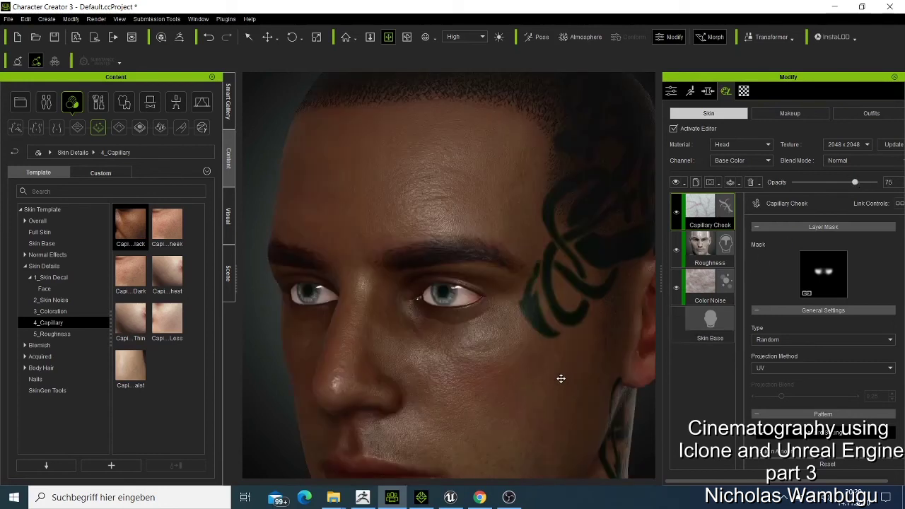
right_click_drag(562, 378, 530, 372)
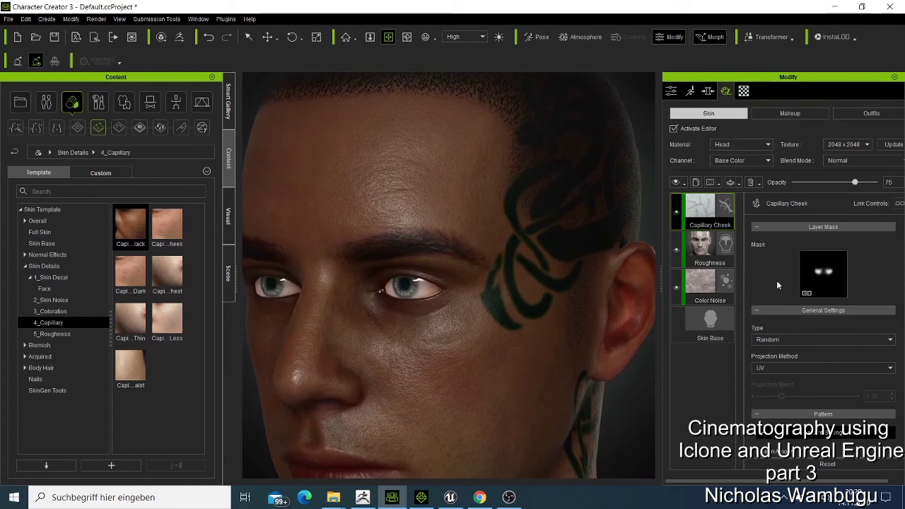
Enlarge the capillary pattern's Transform Scale to 158.33.
scroll(776, 285, "down", 2)
scroll(777, 283, "down", 5)
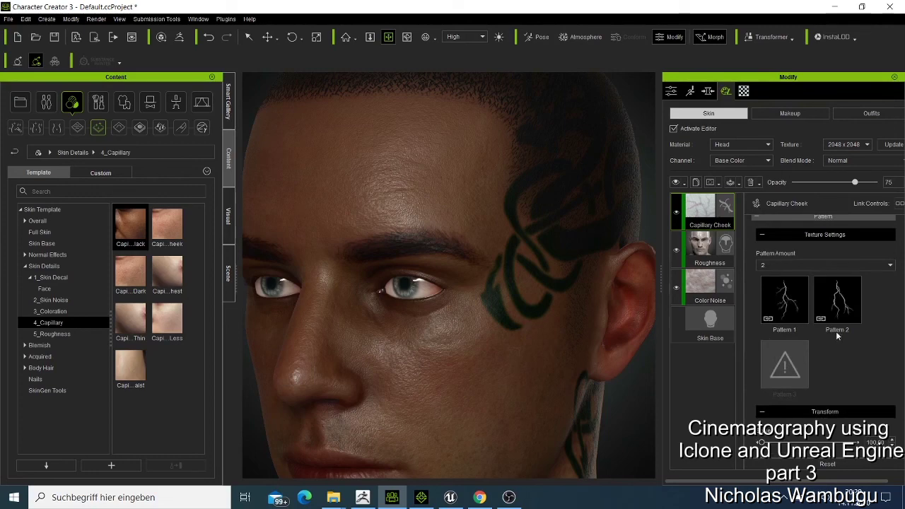
scroll(836, 332, "down", 3)
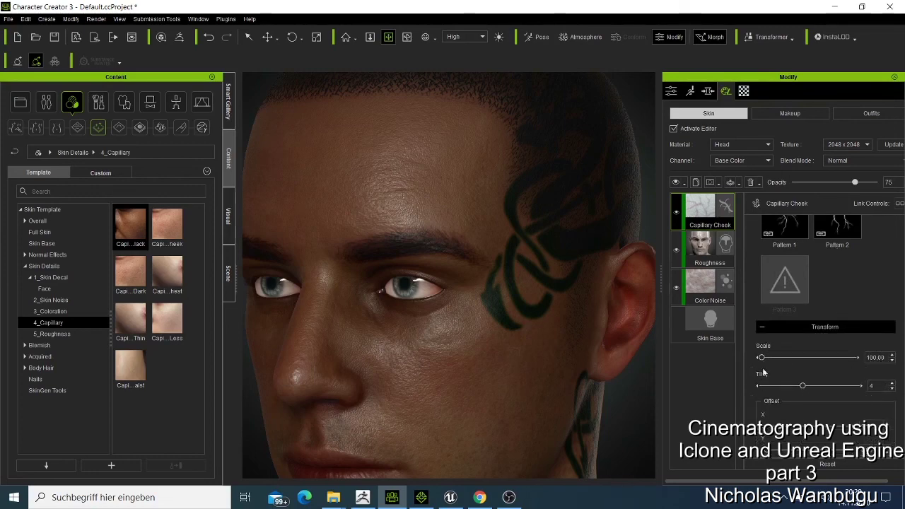
left_click_drag(762, 359, 815, 359)
scroll(780, 403, "down", 3)
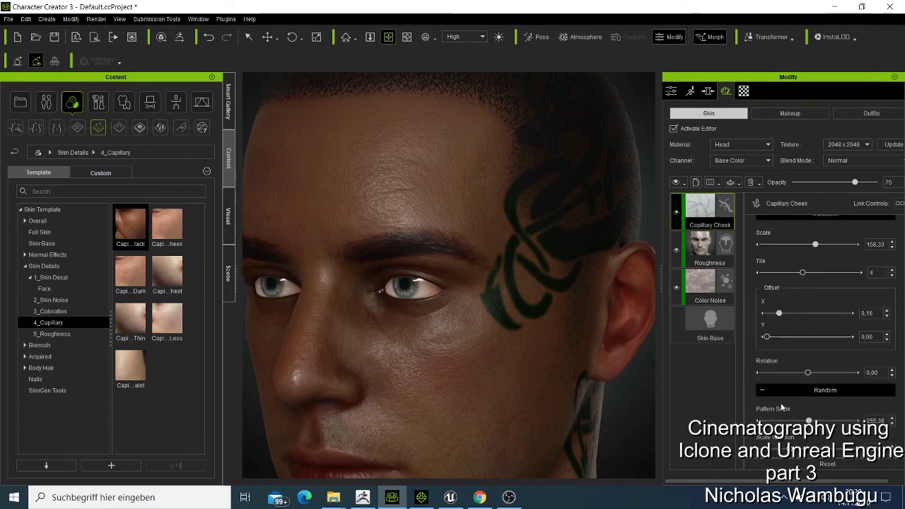
scroll(781, 405, "down", 1)
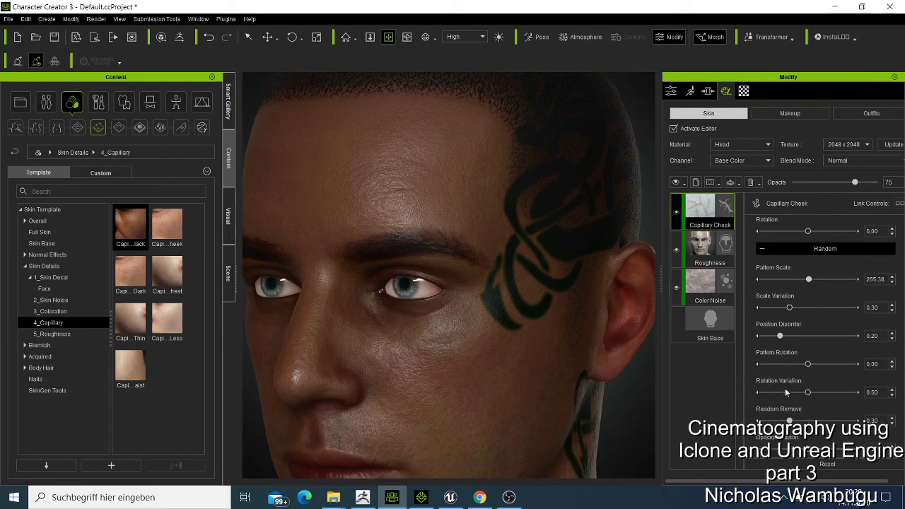
scroll(785, 375, "down", 2)
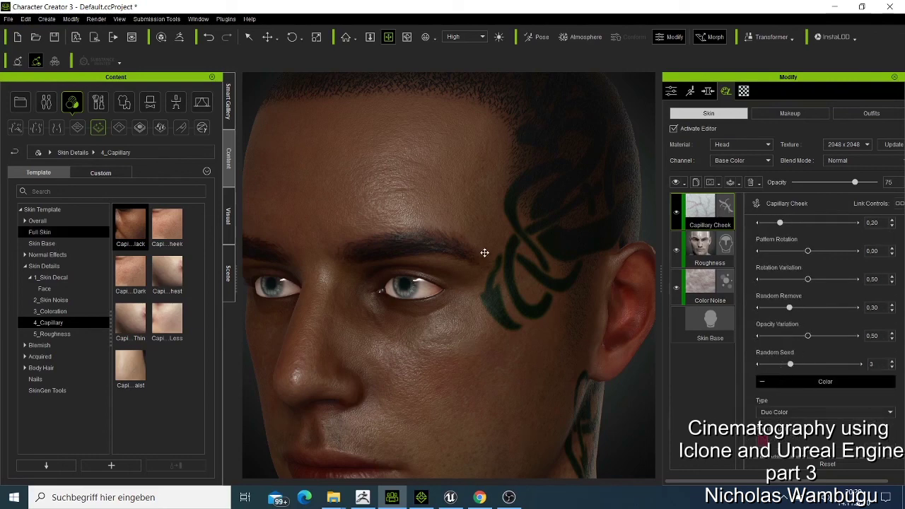
right_click_drag(400, 233, 343, 376)
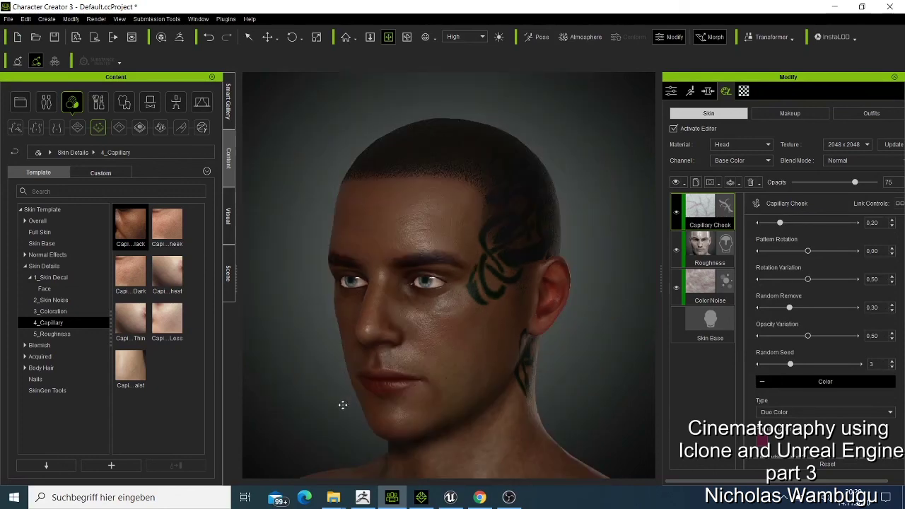
Rotate the viewport so the tattooed head faces straight ahead.
left_click(407, 37)
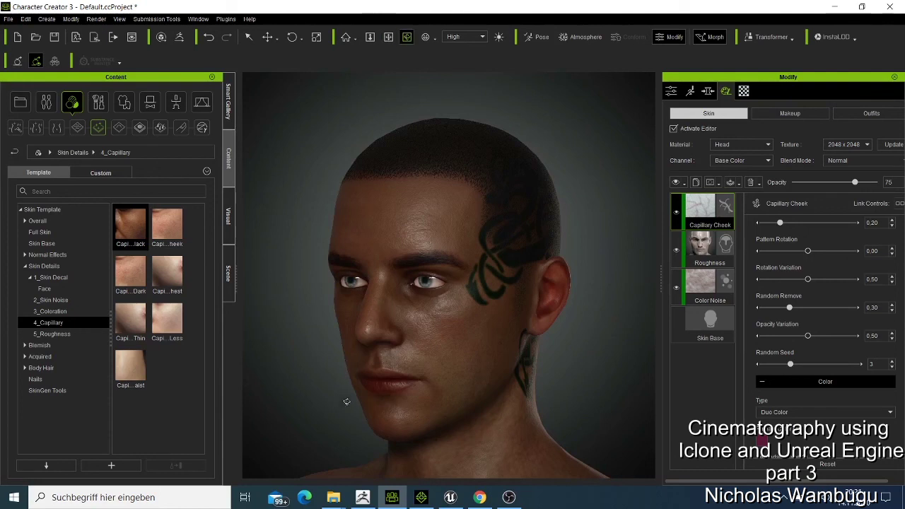
left_click_drag(346, 402, 440, 428)
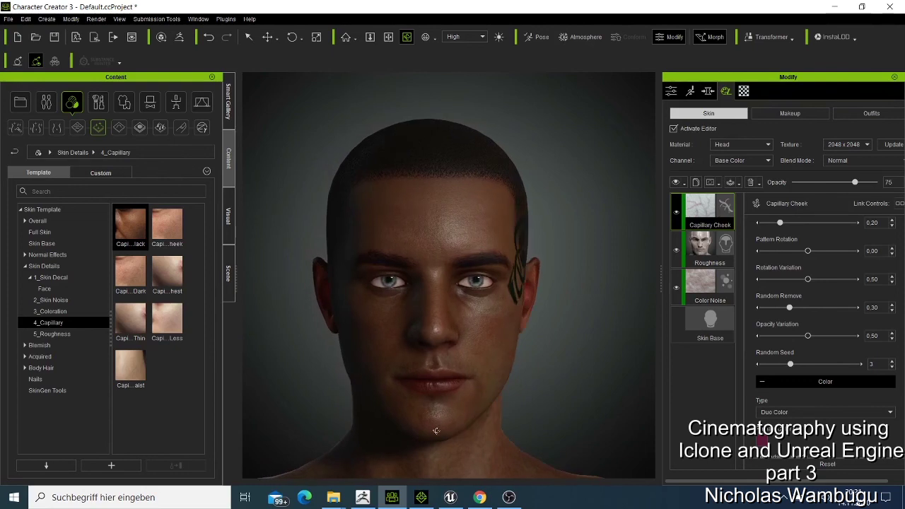